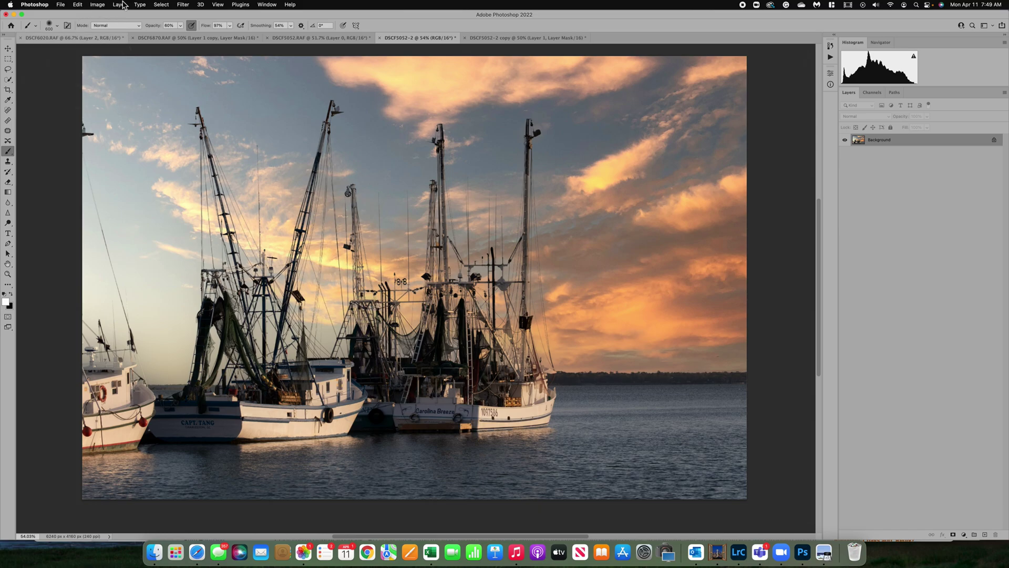
Browse the Filter menu twice, closing it without applying any filter.
click(184, 6)
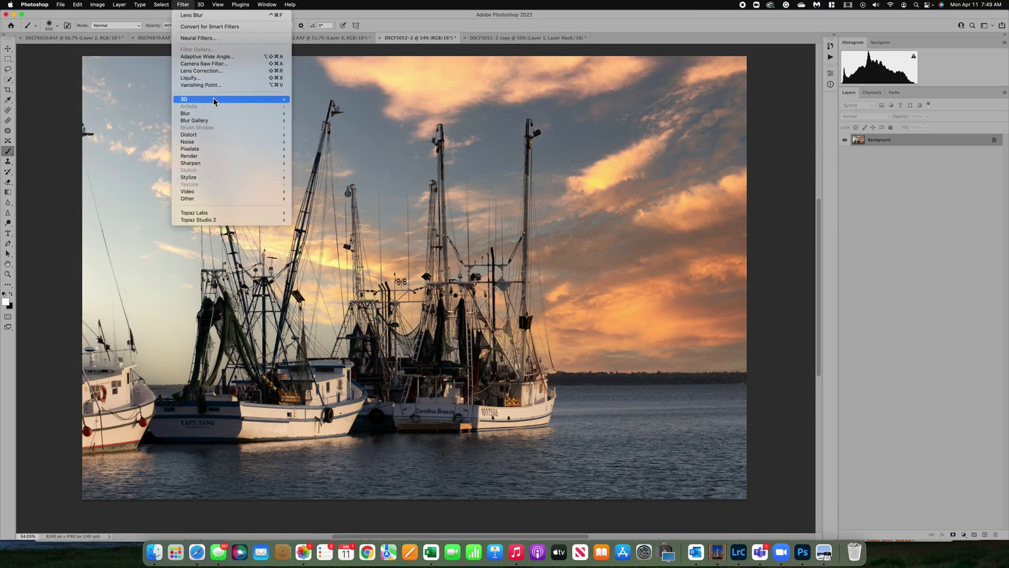
mouse_move(216, 114)
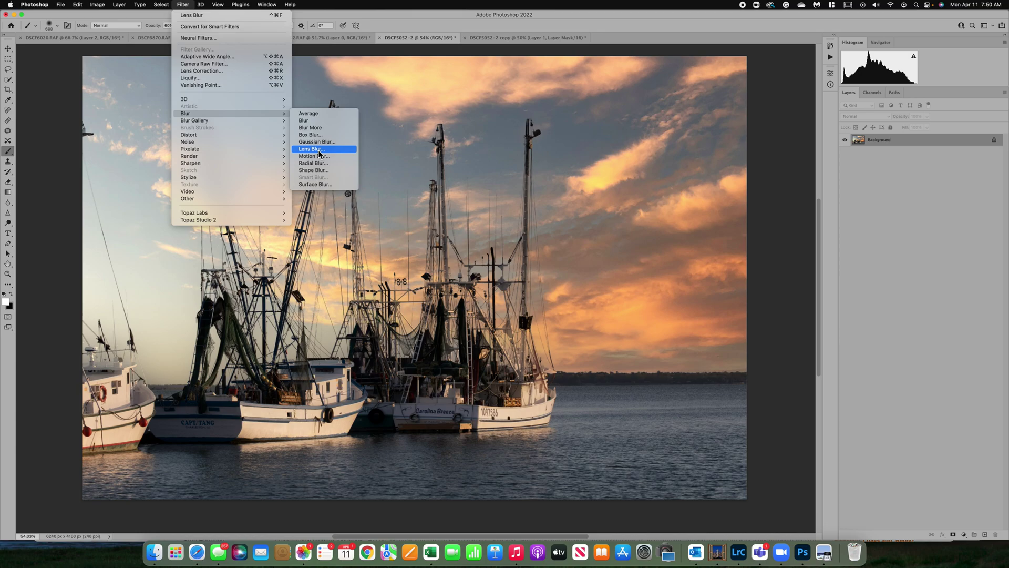
click(788, 286)
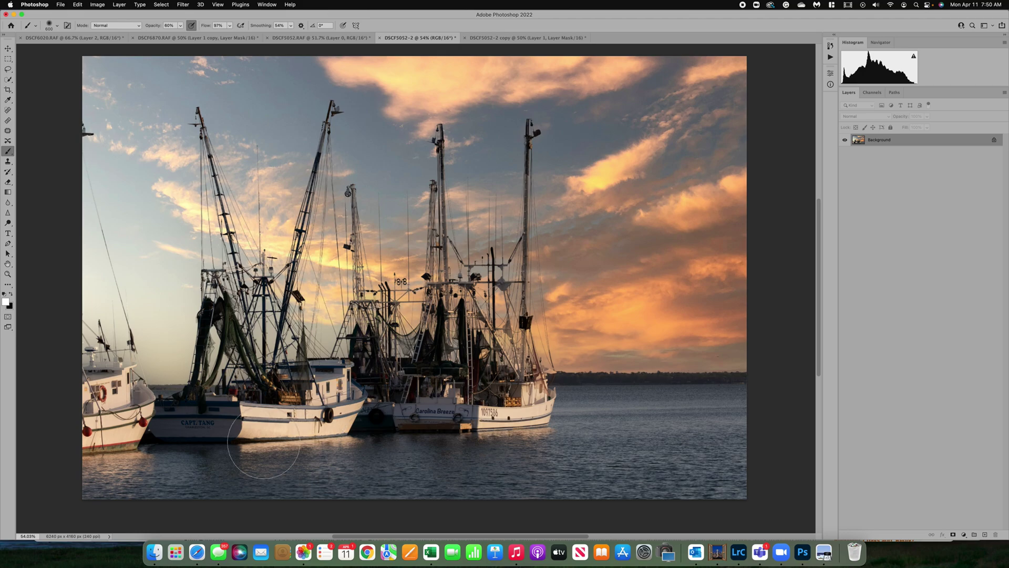
click(183, 5)
mouse_move(192, 117)
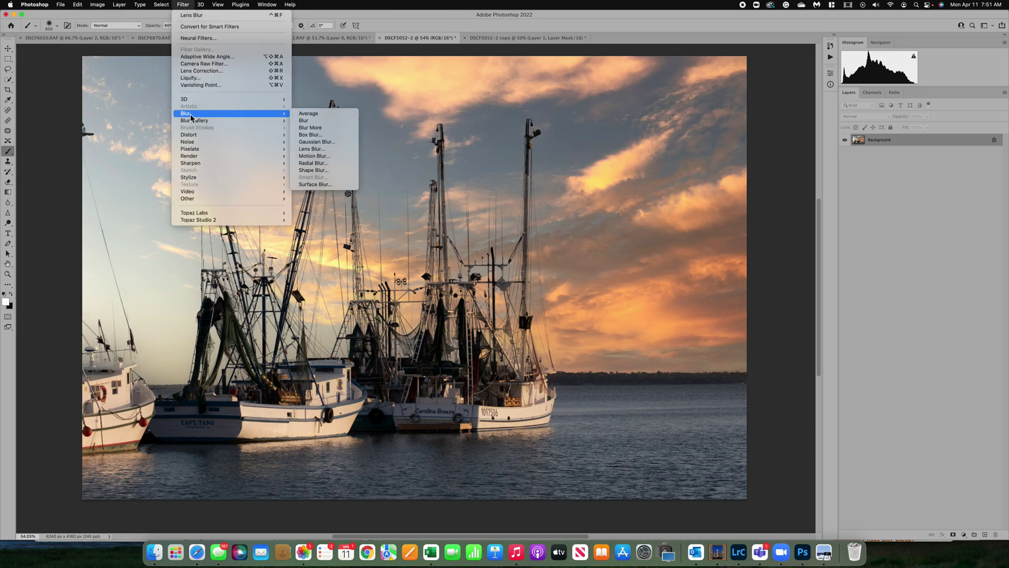
click(777, 206)
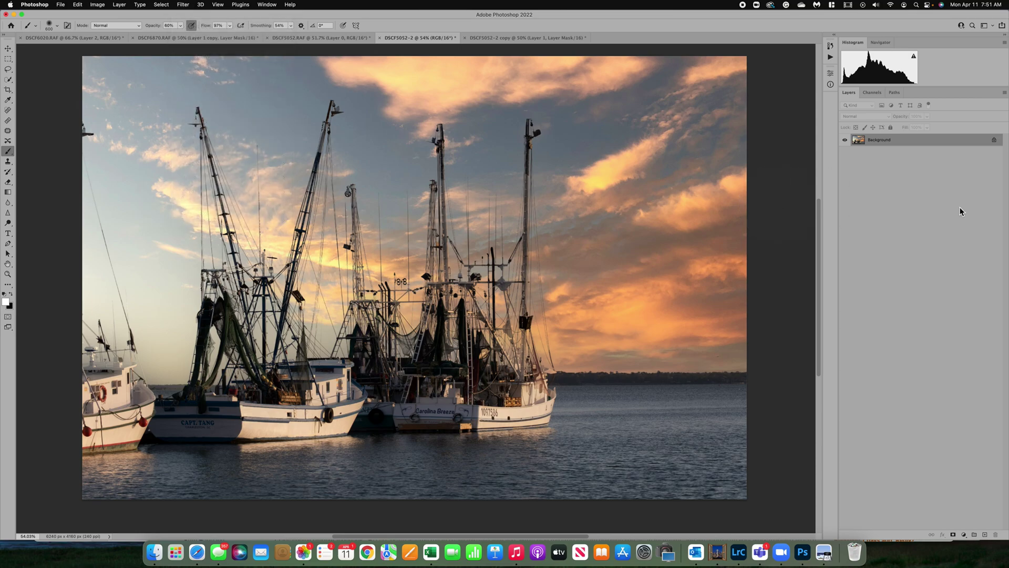
Duplicate Background into Layer 1, hide Background, and add a new Alpha 1 channel.
key(super+j)
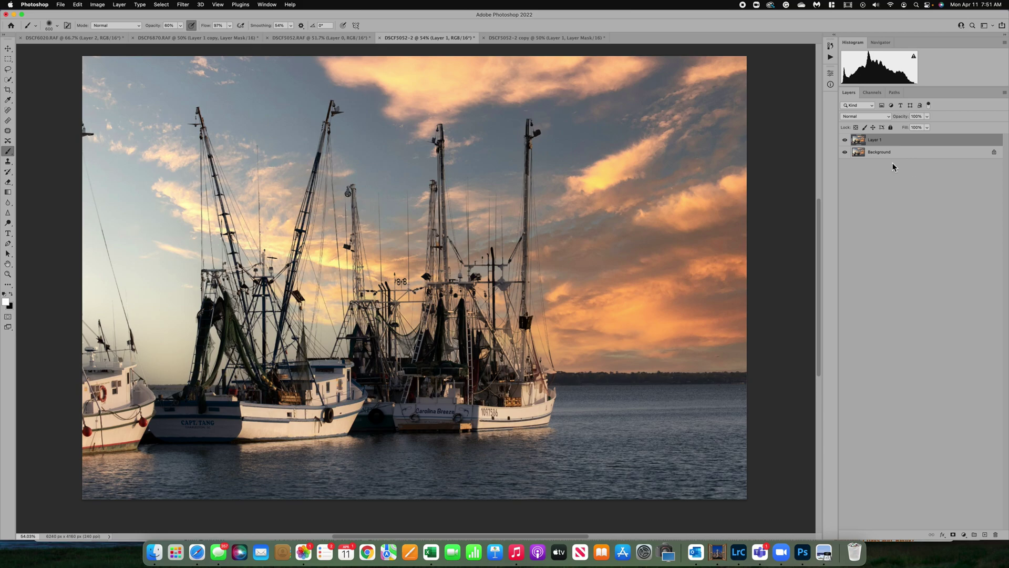
click(845, 151)
click(871, 93)
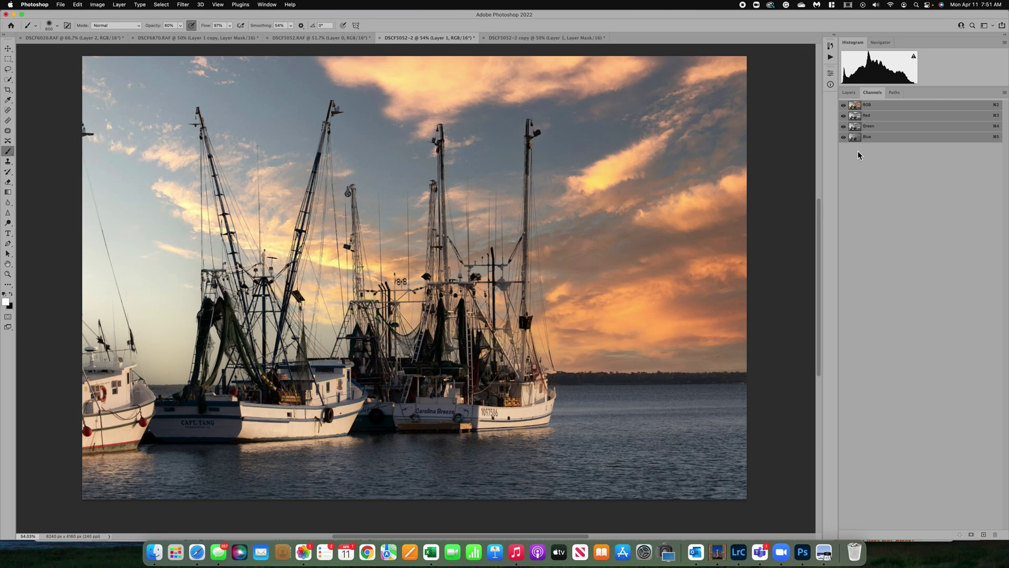
click(984, 534)
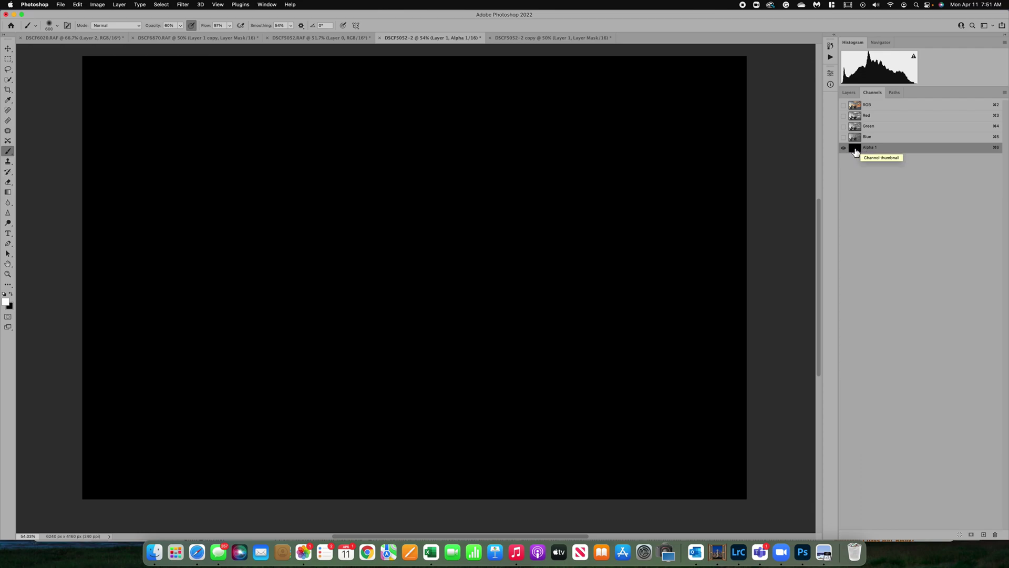
click(7, 192)
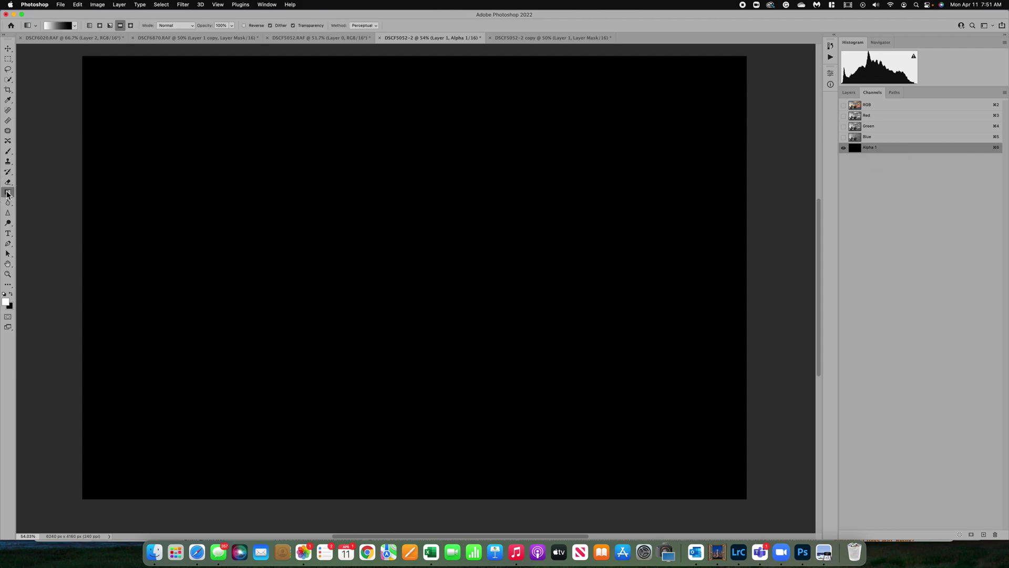
Show the photo under Alpha 1 and draw trial vertical gradients from sky to water, undoing misses.
click(843, 105)
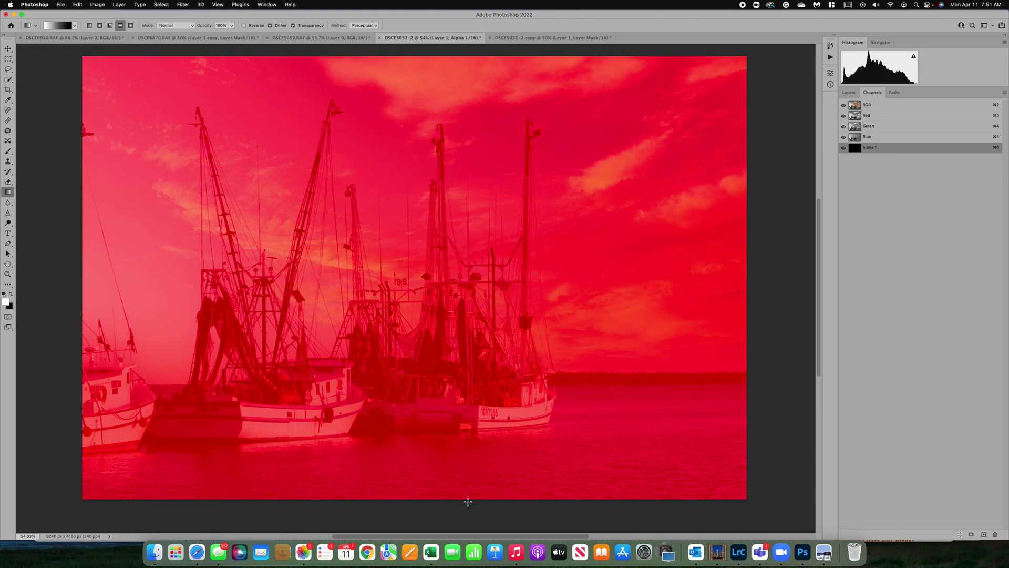
drag(466, 499, 468, 405)
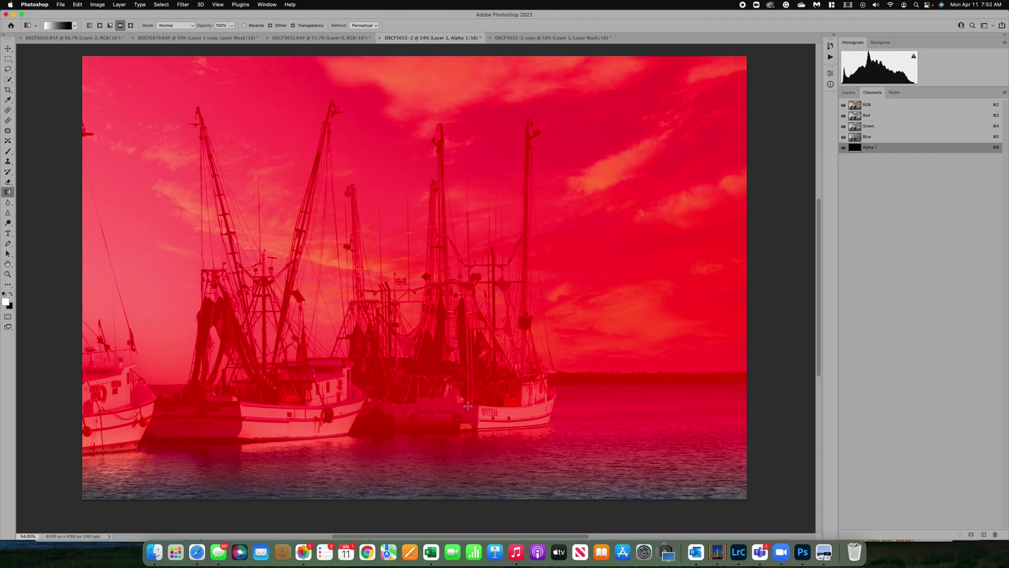
key(super+z)
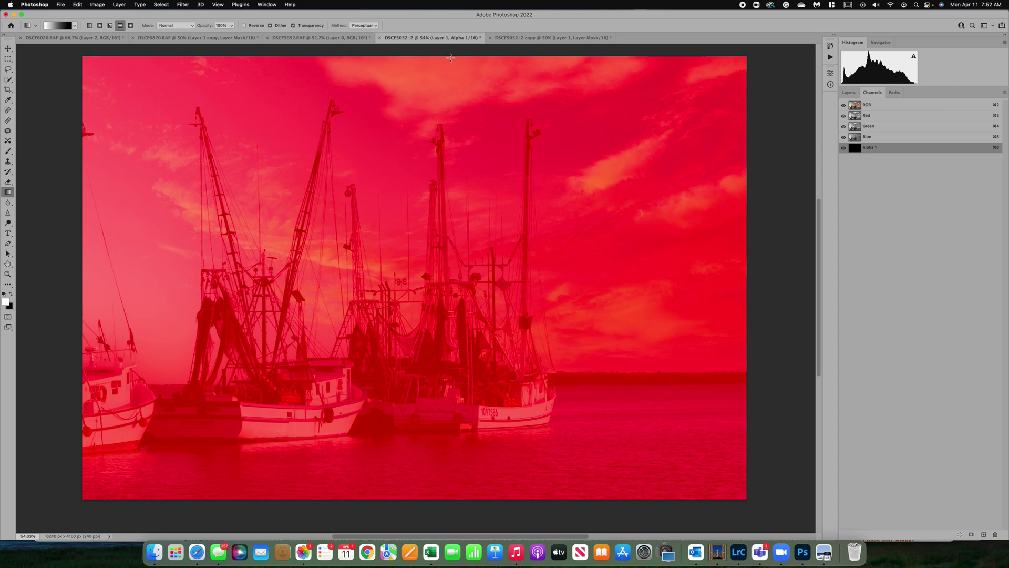
drag(449, 56, 446, 403)
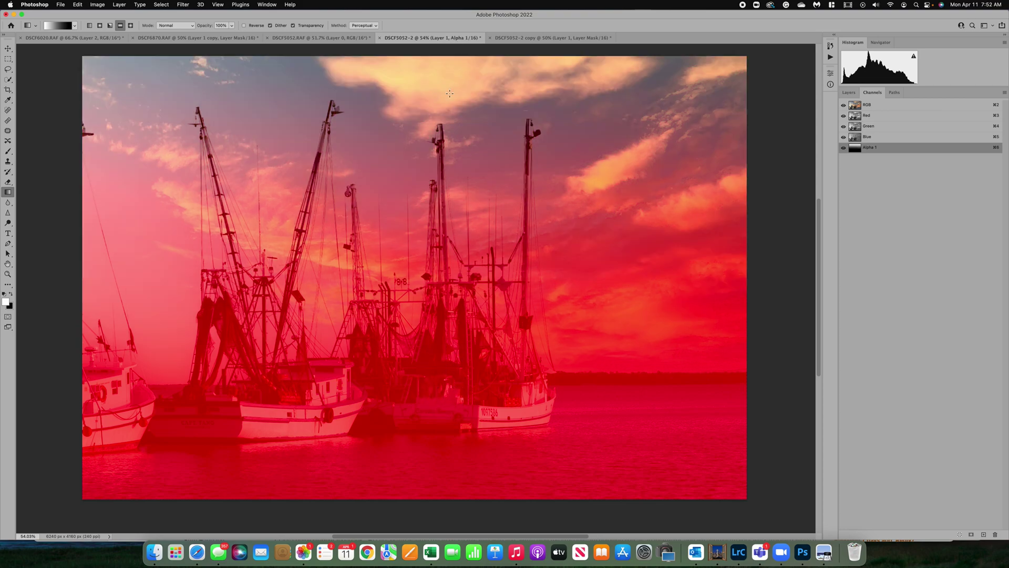
drag(457, 147, 454, 450)
drag(482, 243, 483, 433)
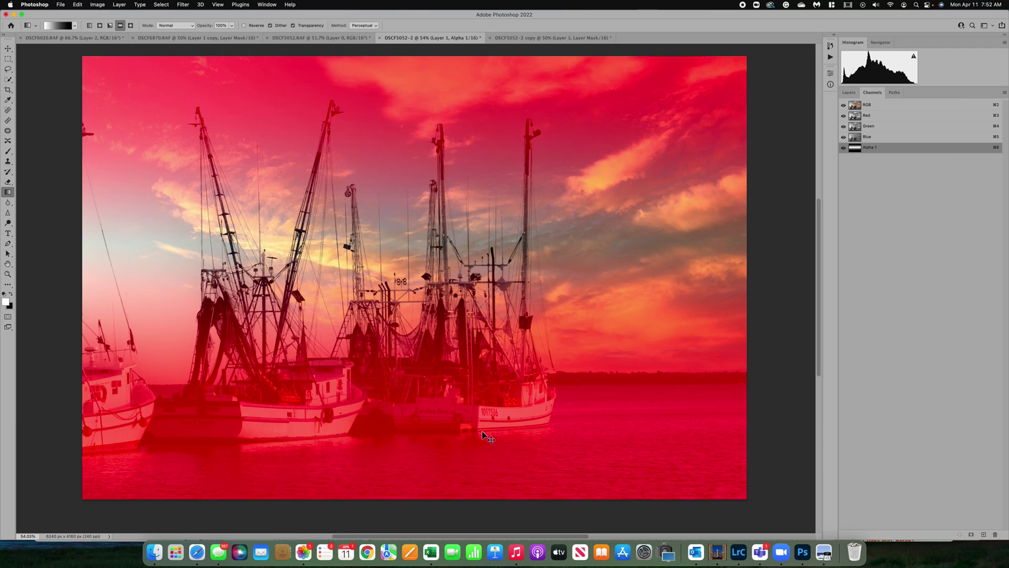
key(super+z)
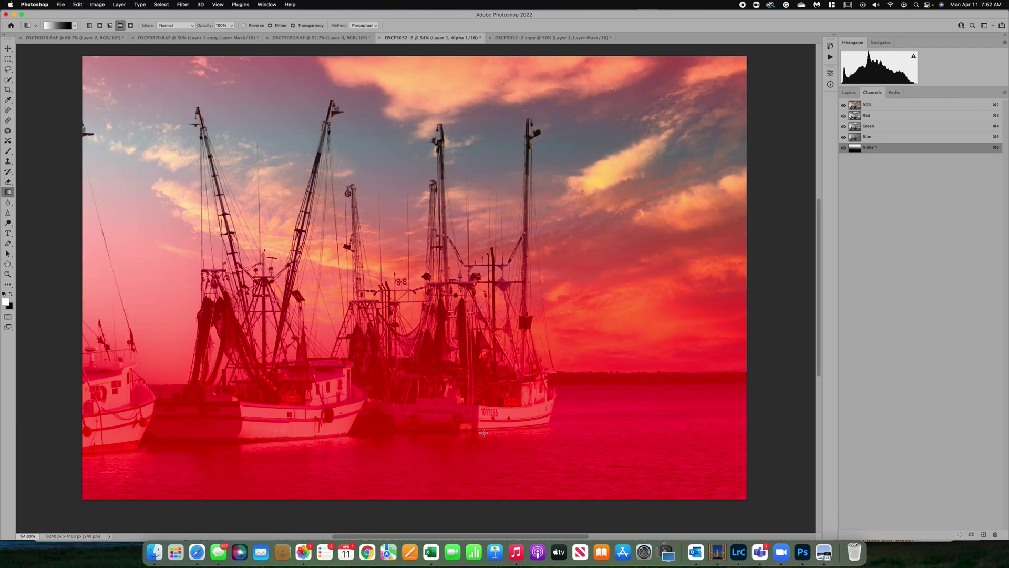
Choose the Basics > Black, White gradient preset.
click(75, 25)
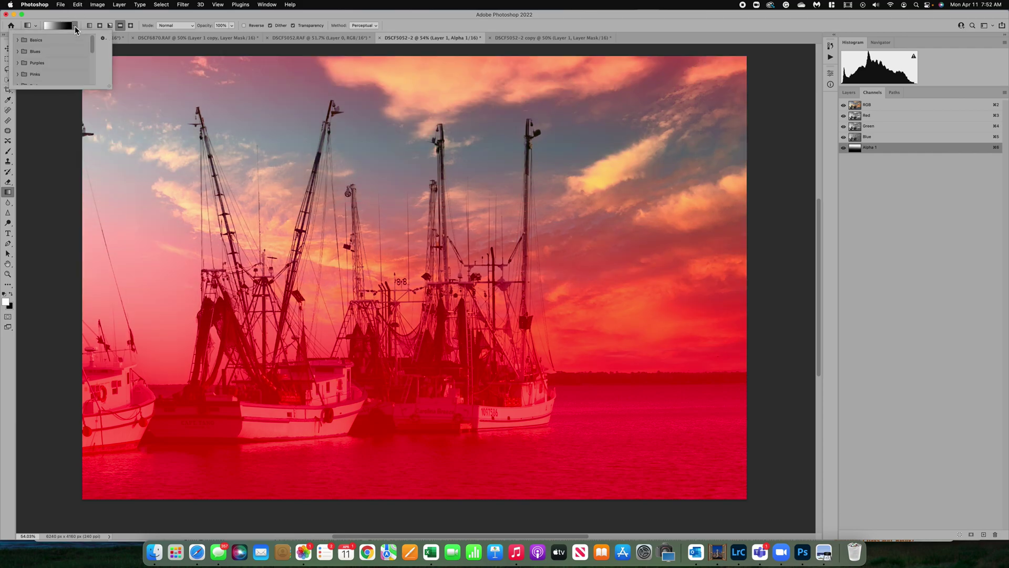
click(19, 41)
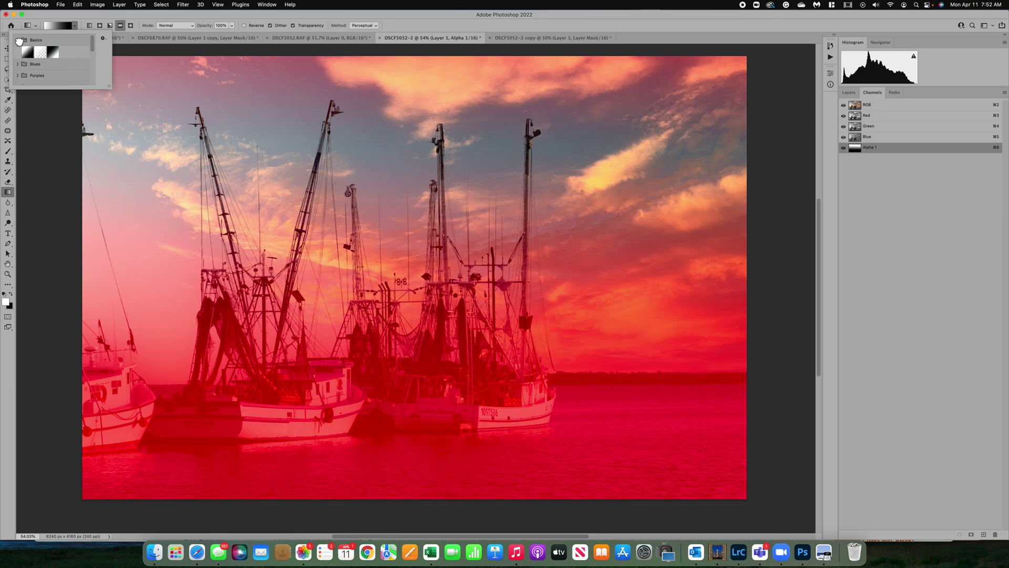
click(53, 52)
click(463, 501)
Redraw the Alpha 1 gradient from the bottom edge up to the boats, masking only the water.
drag(466, 419, 466, 419)
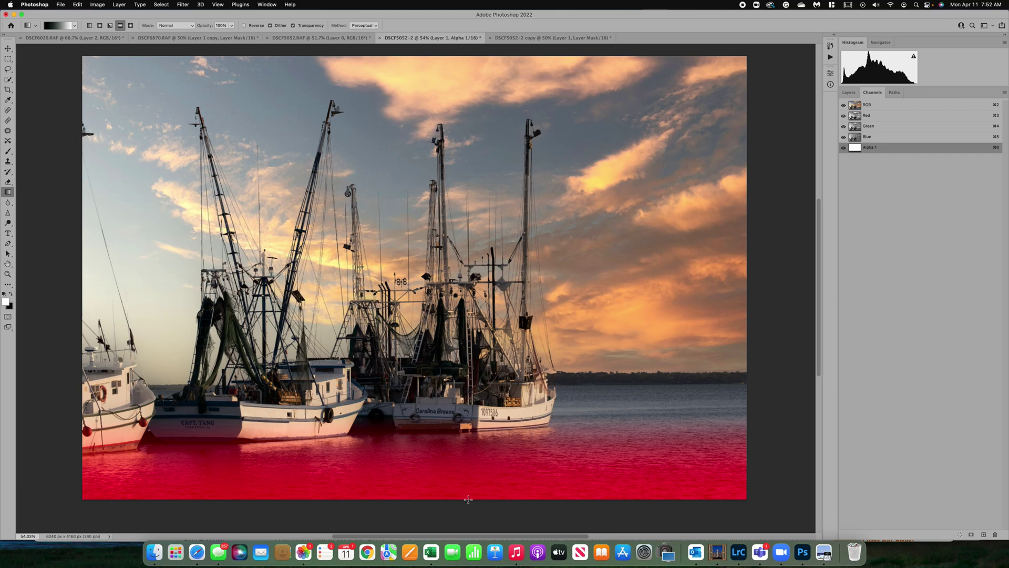
drag(466, 499, 467, 409)
drag(473, 482, 475, 402)
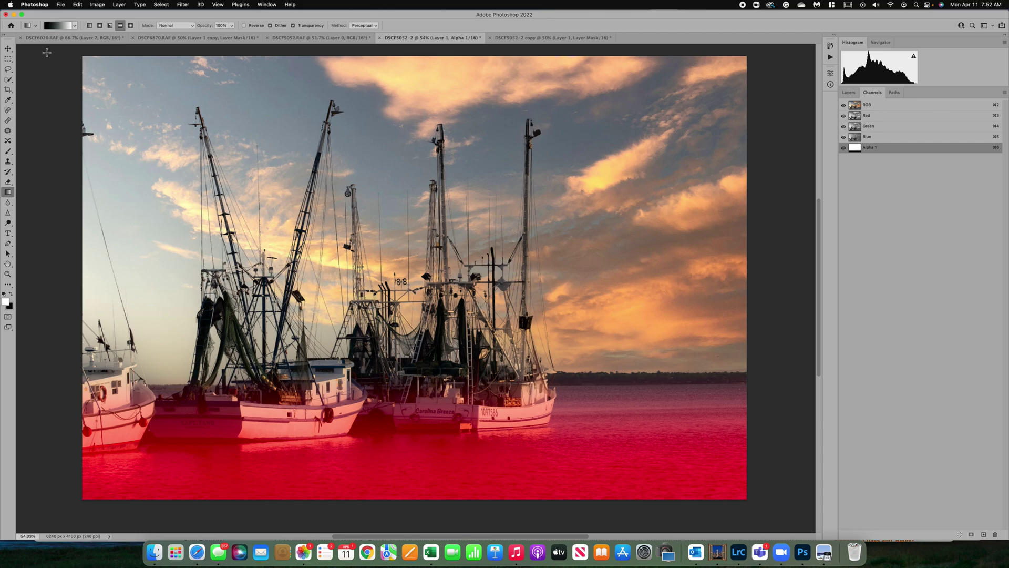
click(74, 25)
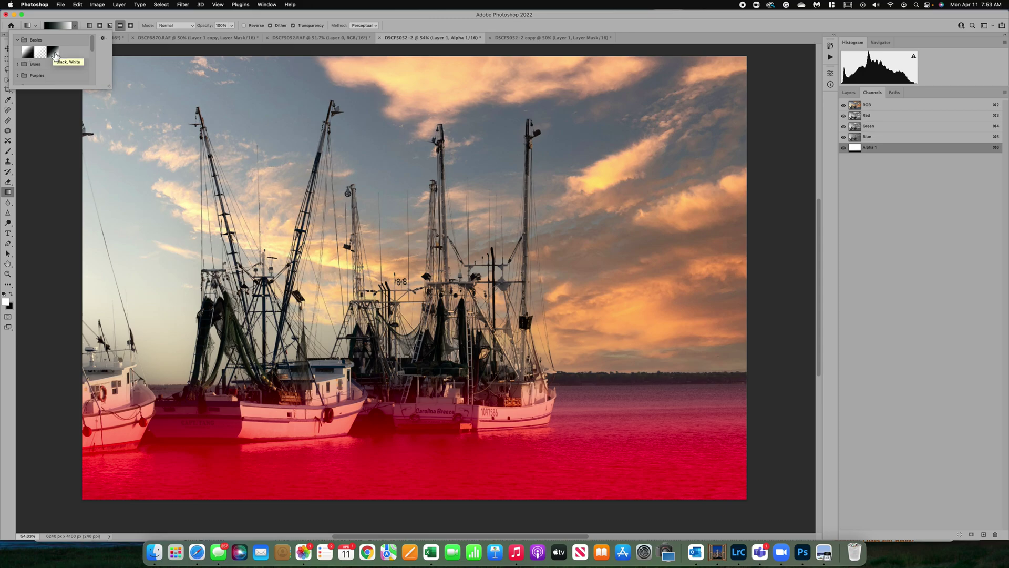
click(17, 41)
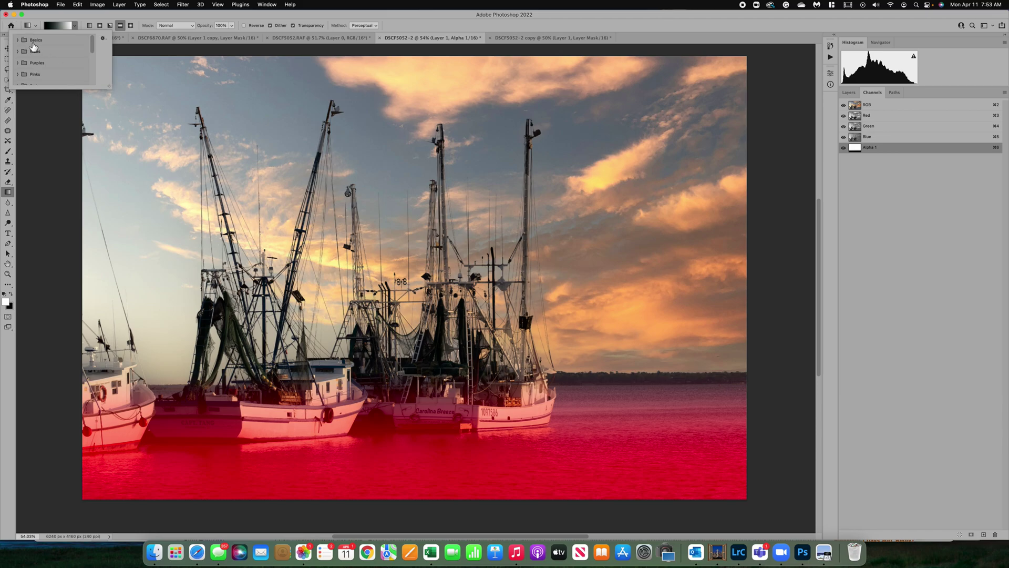
click(45, 117)
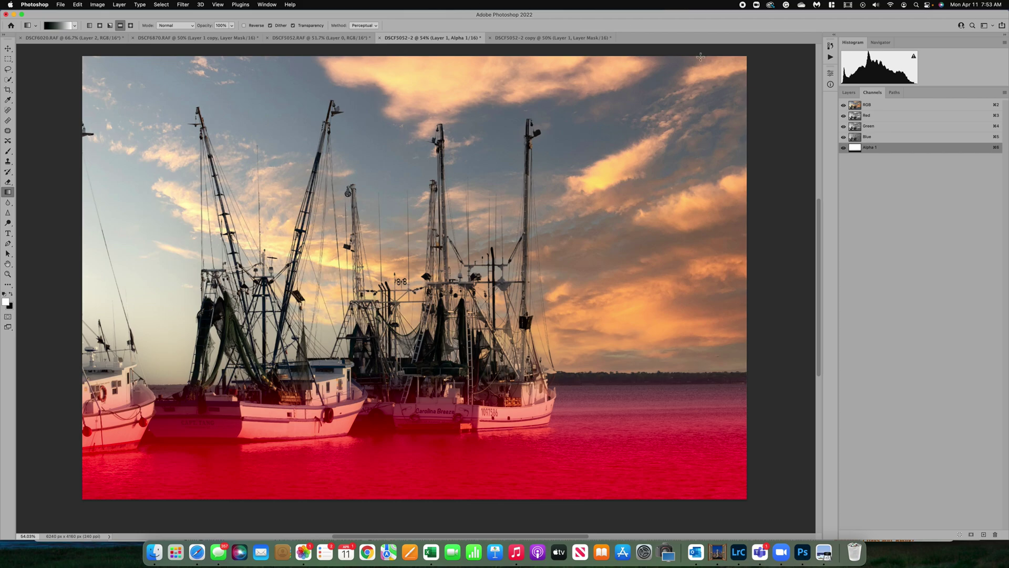
Hide the Alpha 1 red overlay and make Layer 1 the active layer.
click(848, 93)
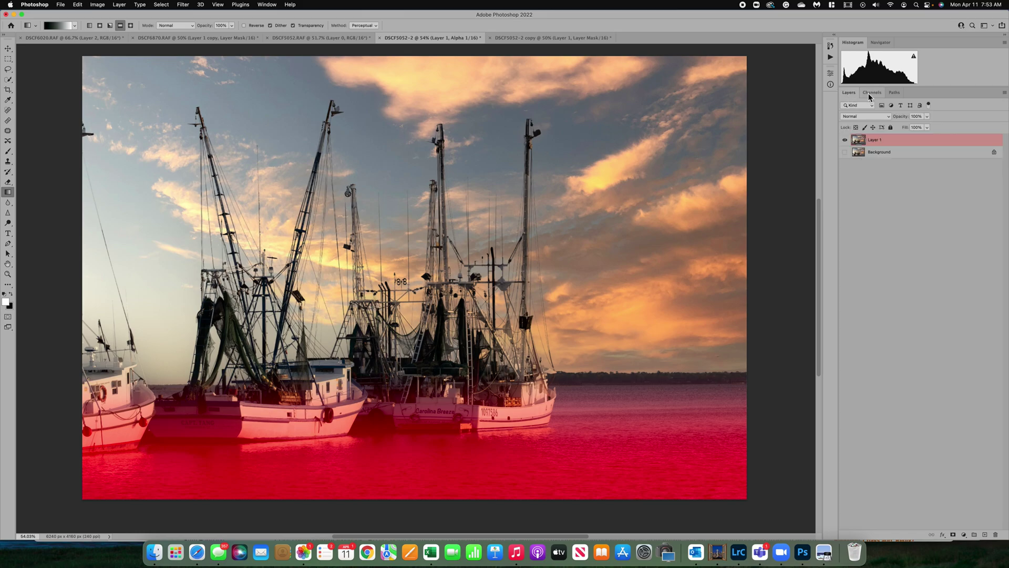
click(872, 93)
click(844, 148)
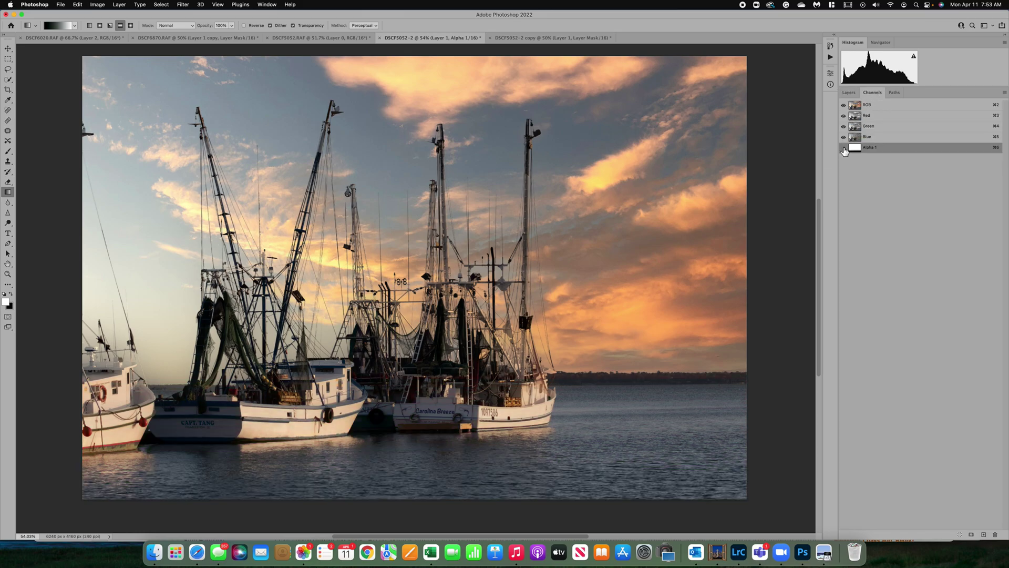
click(848, 94)
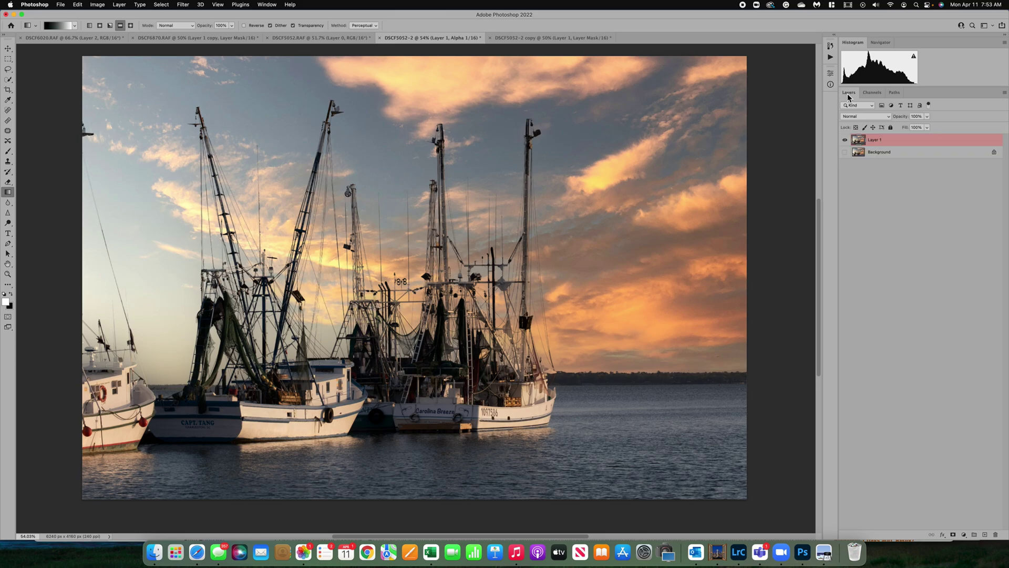
click(891, 157)
click(866, 142)
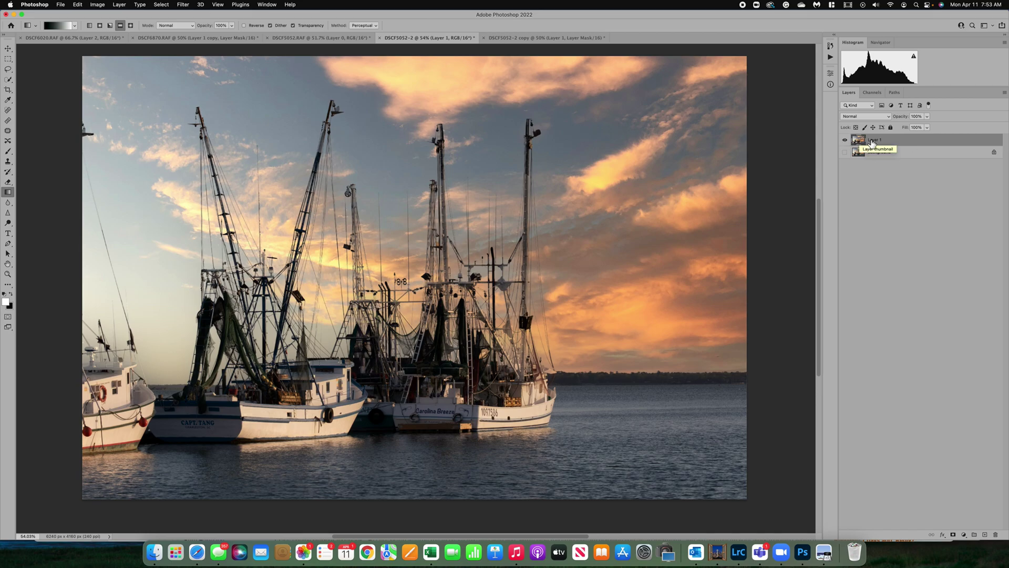
Open Filter > Blur > Lens Blur for Layer 1.
click(182, 5)
mouse_move(203, 114)
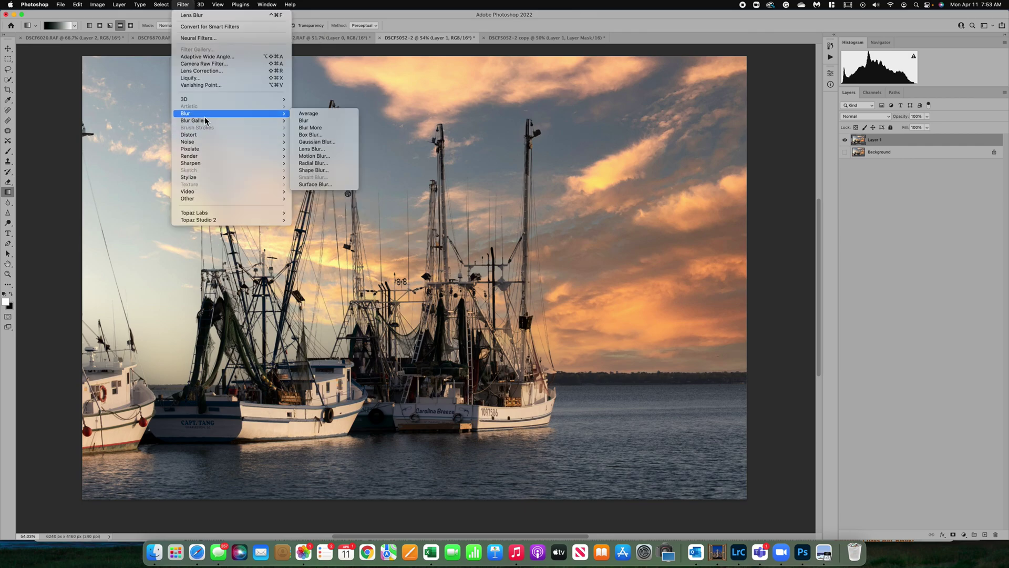
click(316, 152)
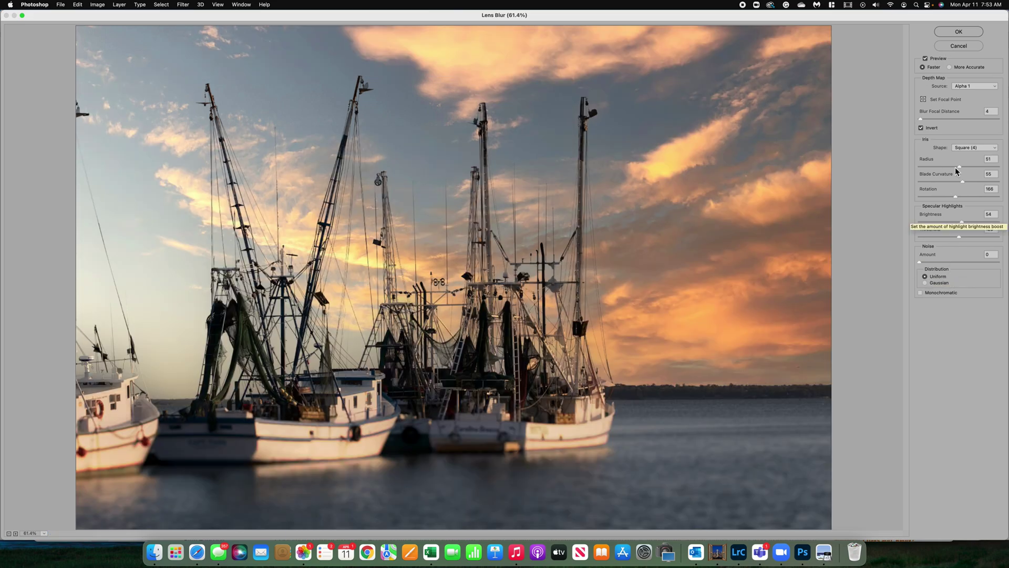
Set the depth map source to Alpha 1, blur focal distance 0, with Invert checked.
click(975, 86)
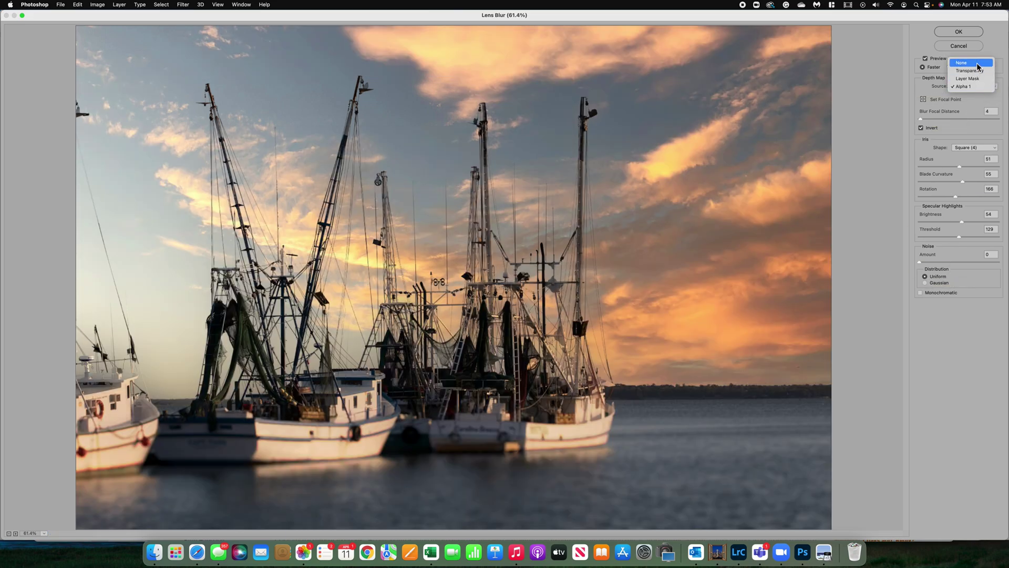
click(976, 62)
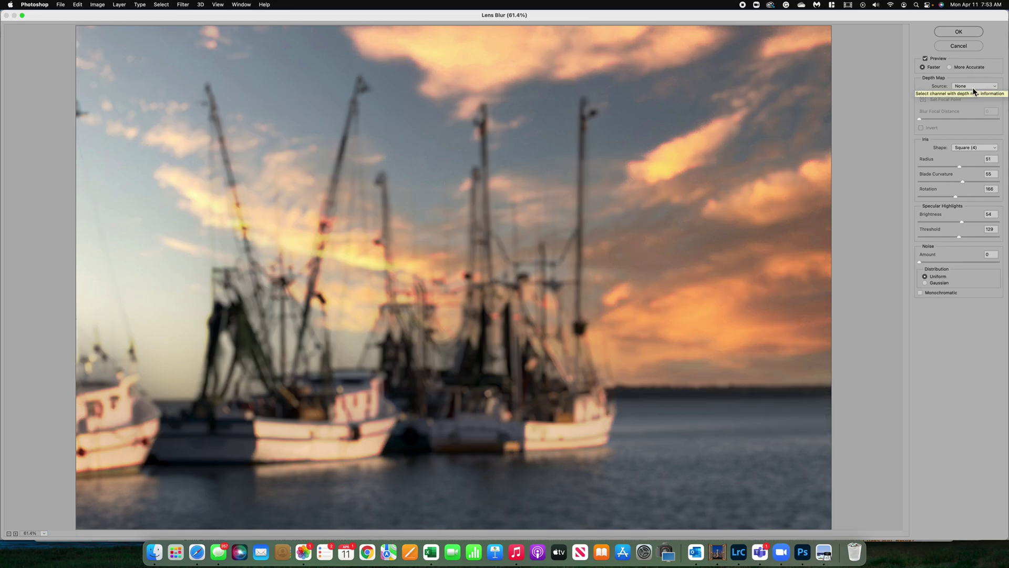
click(972, 86)
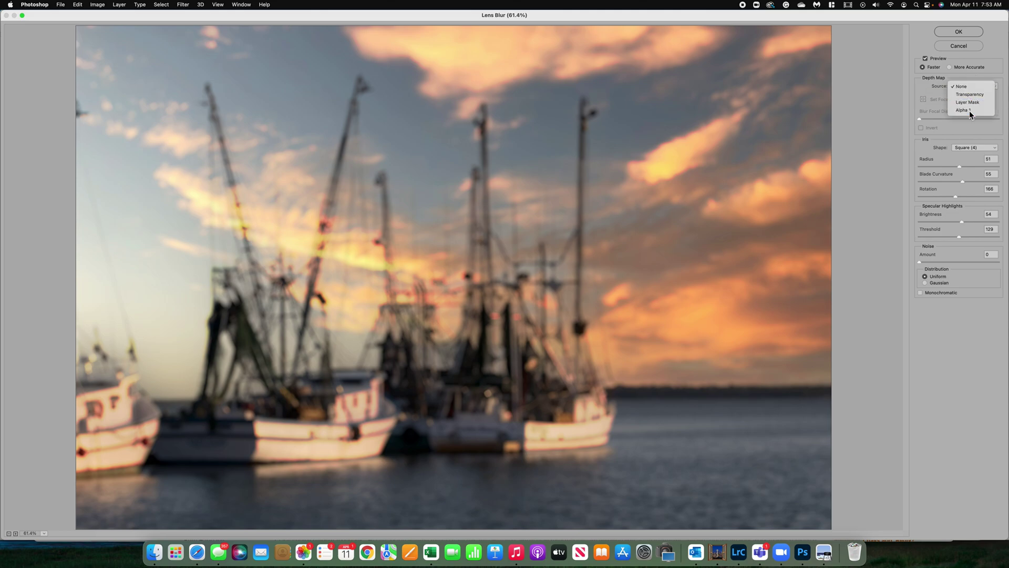
click(969, 111)
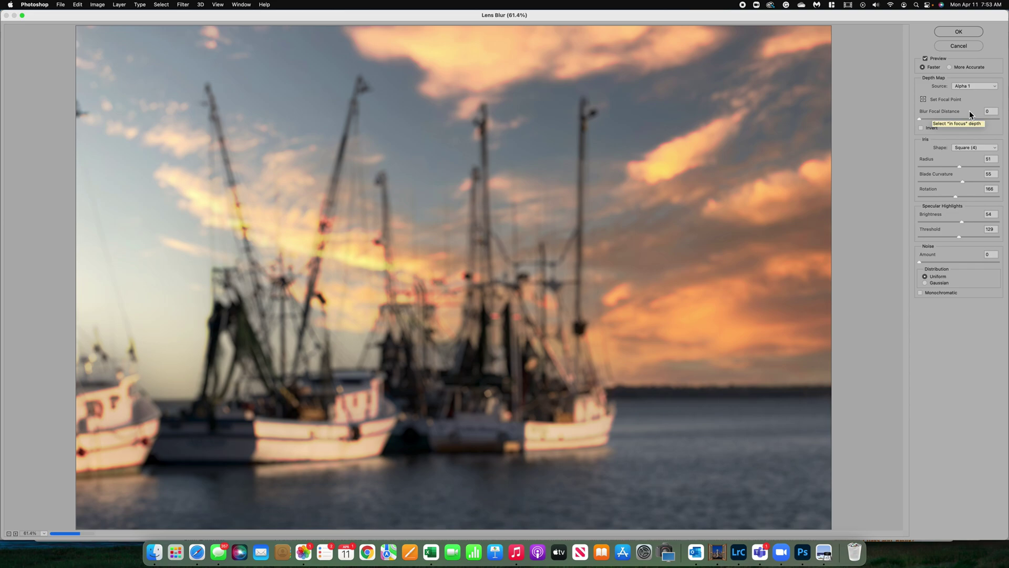
click(919, 119)
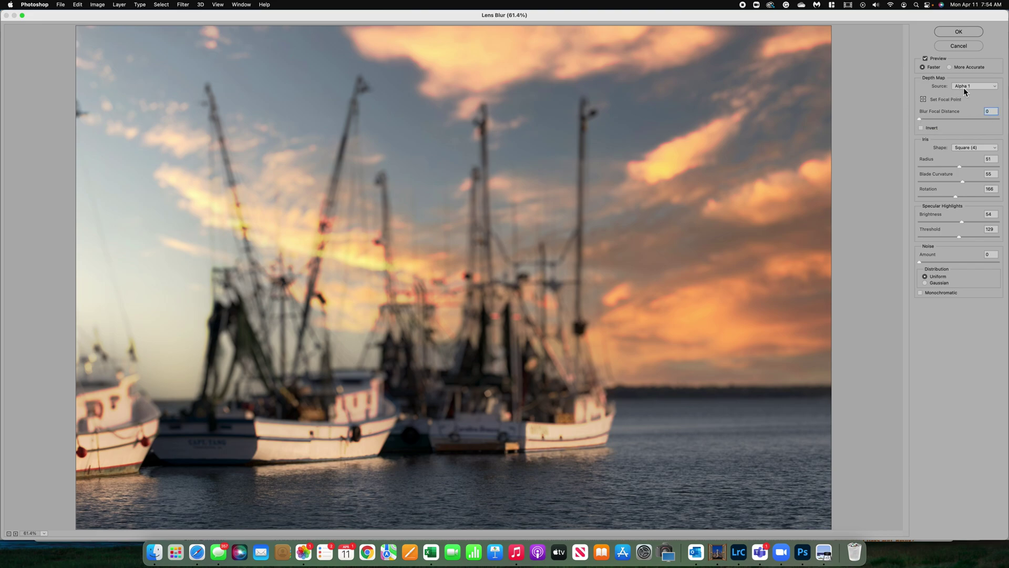
click(921, 128)
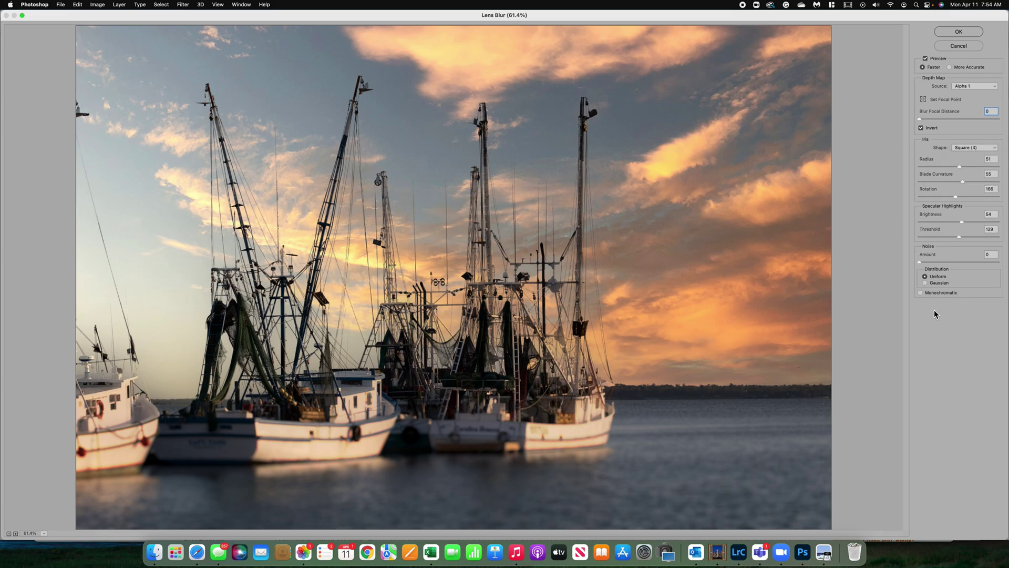
Try Hexagon and Pentagon iris shapes, then settle on Square (4).
click(970, 149)
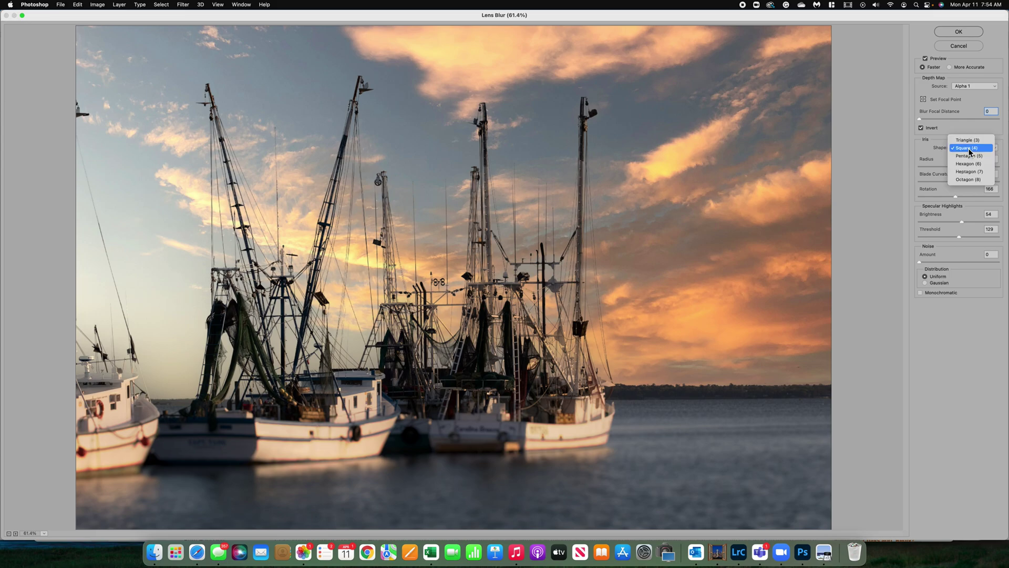
click(970, 163)
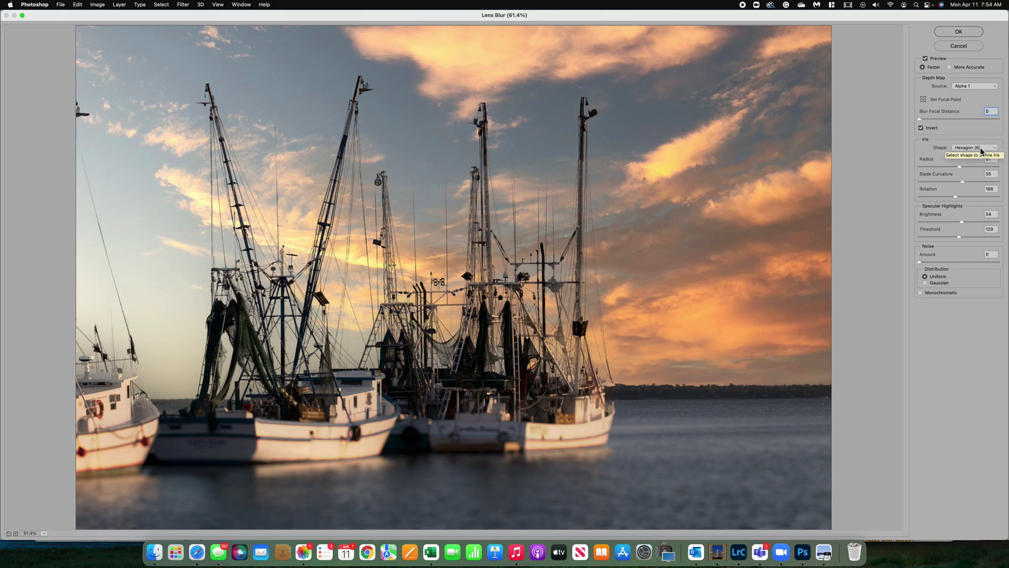
click(980, 152)
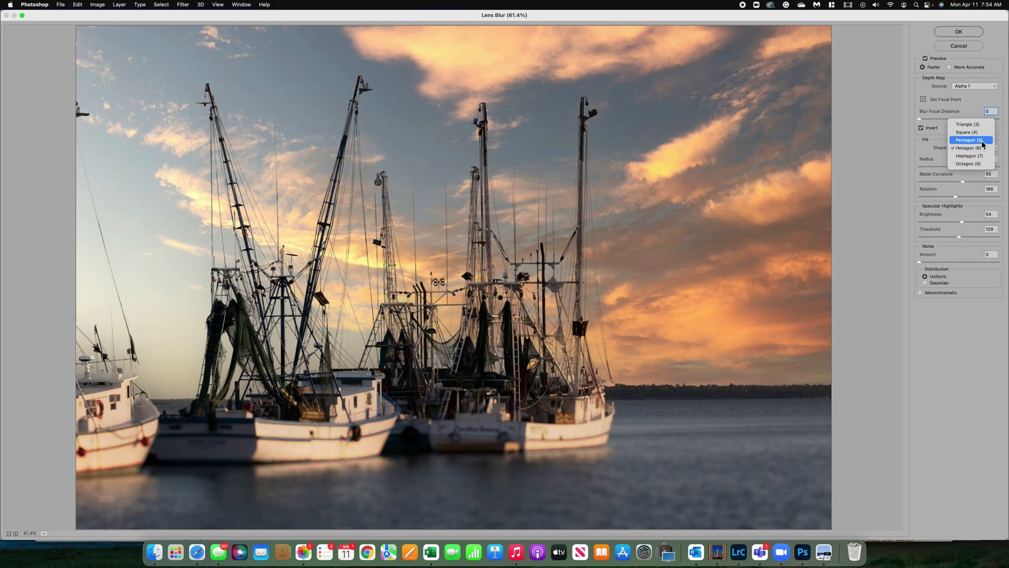
click(981, 142)
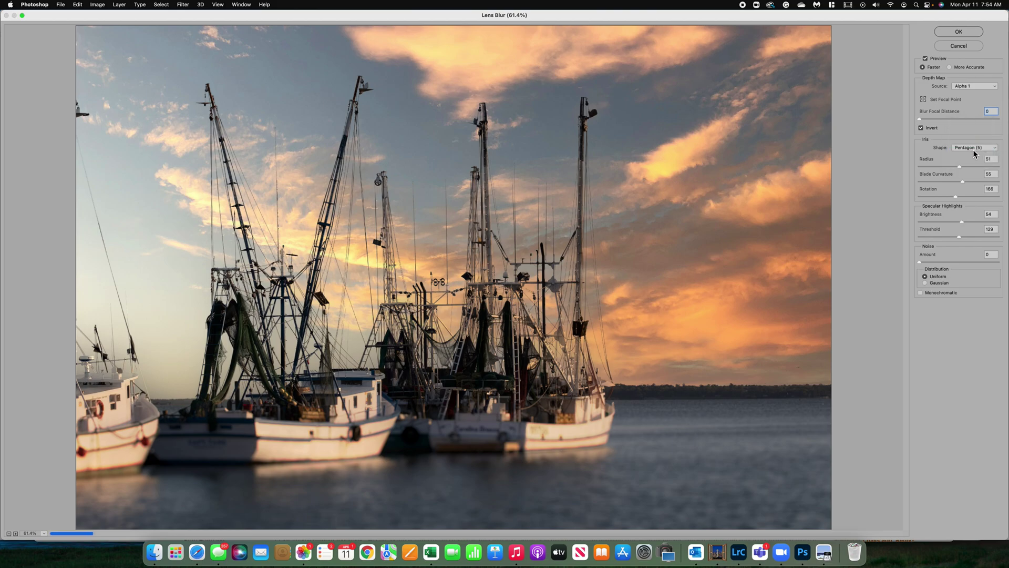
click(972, 148)
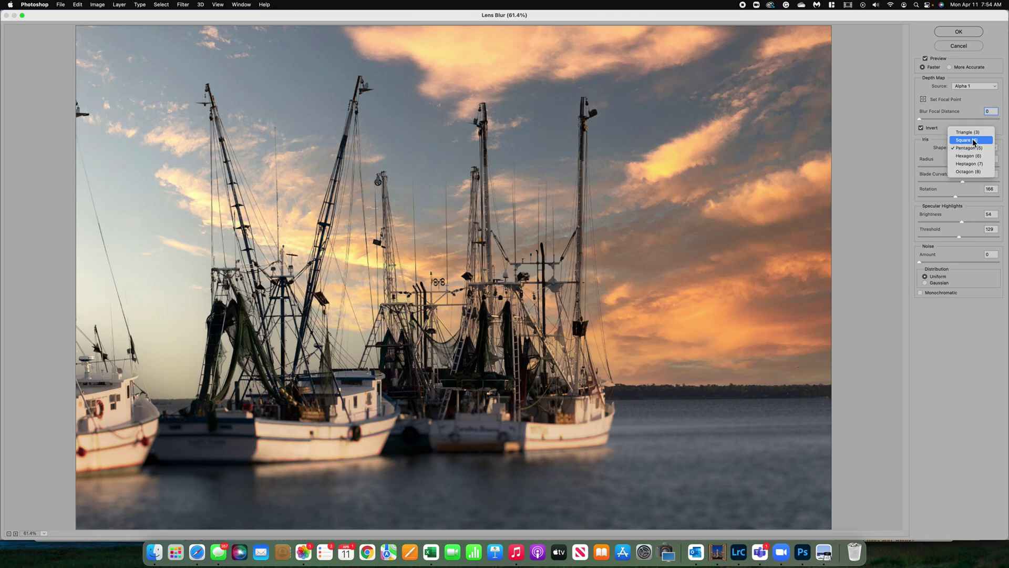
click(972, 142)
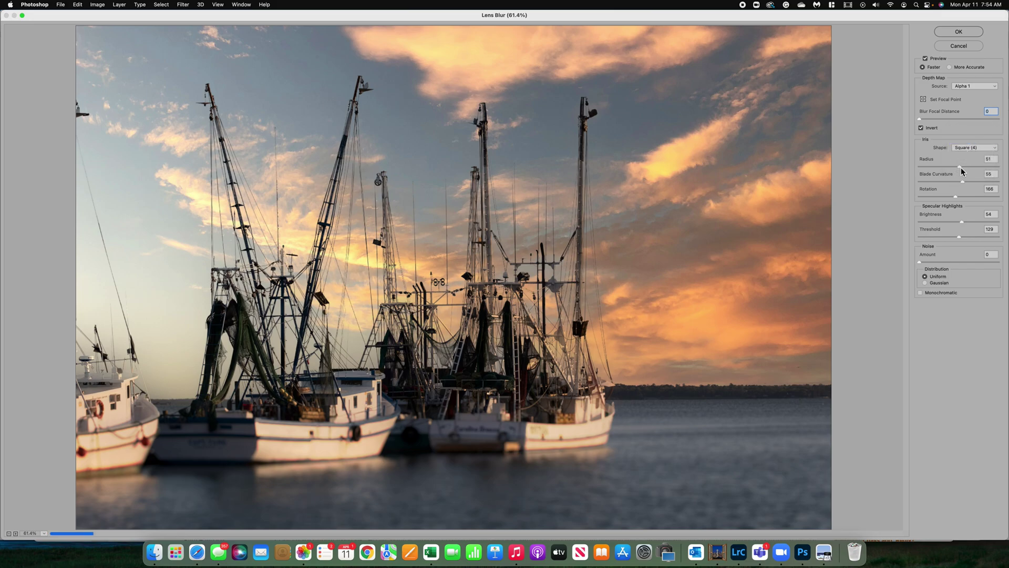
Set the Lens Blur radius to 50 and iris rotation to 189.
drag(959, 167, 979, 168)
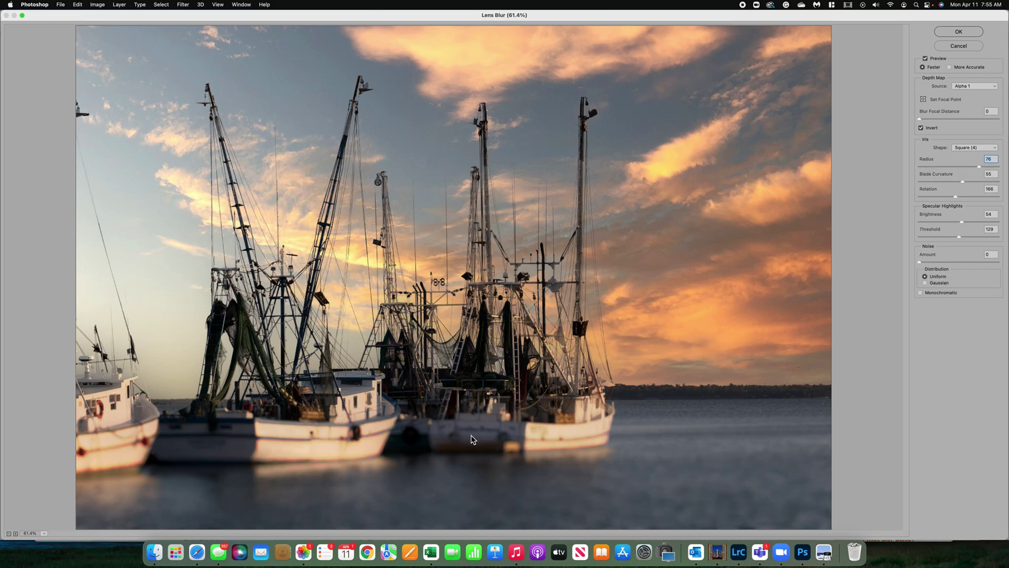
click(957, 166)
drag(958, 170, 963, 170)
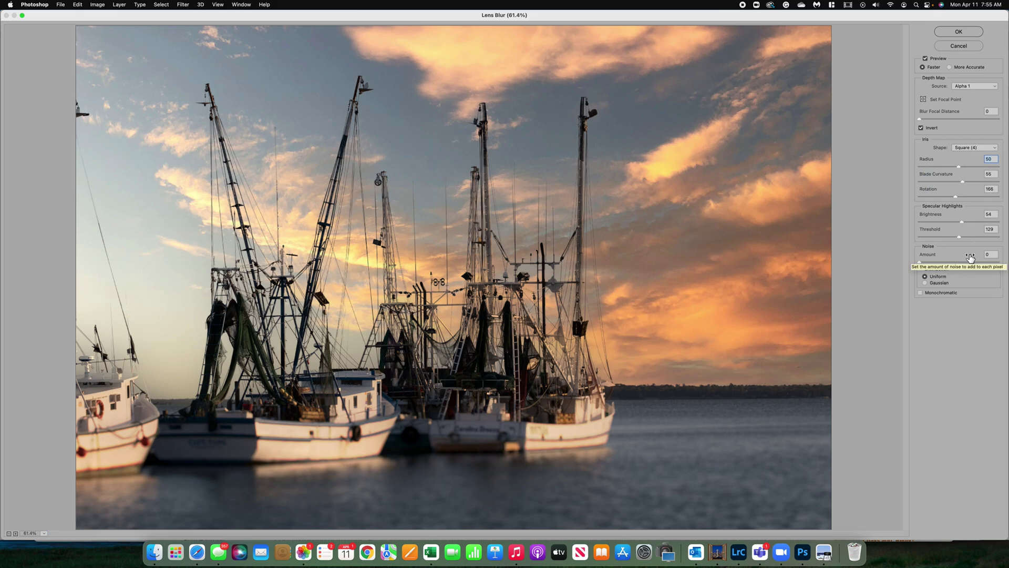
click(961, 196)
drag(923, 262, 927, 261)
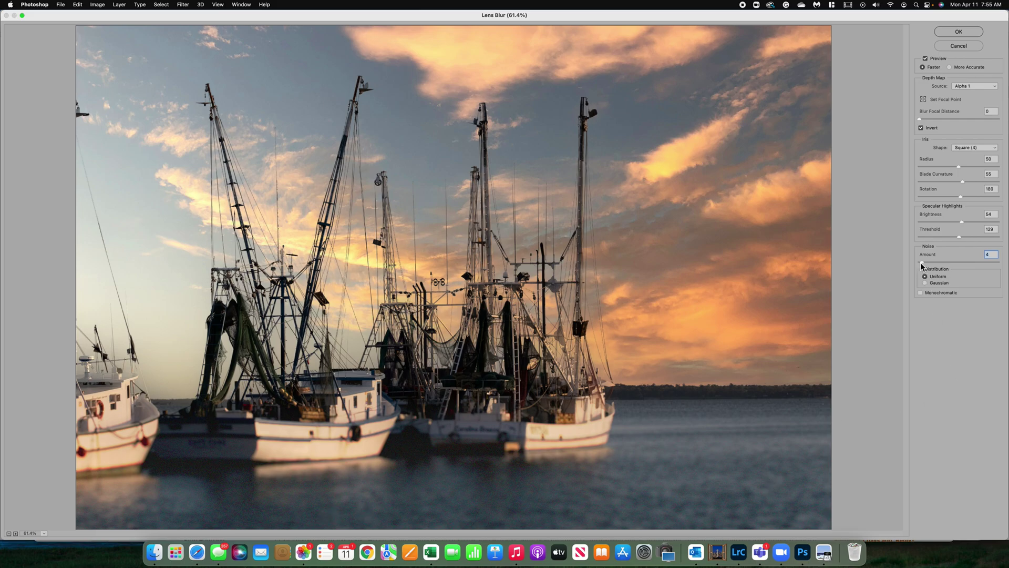
drag(922, 264, 920, 264)
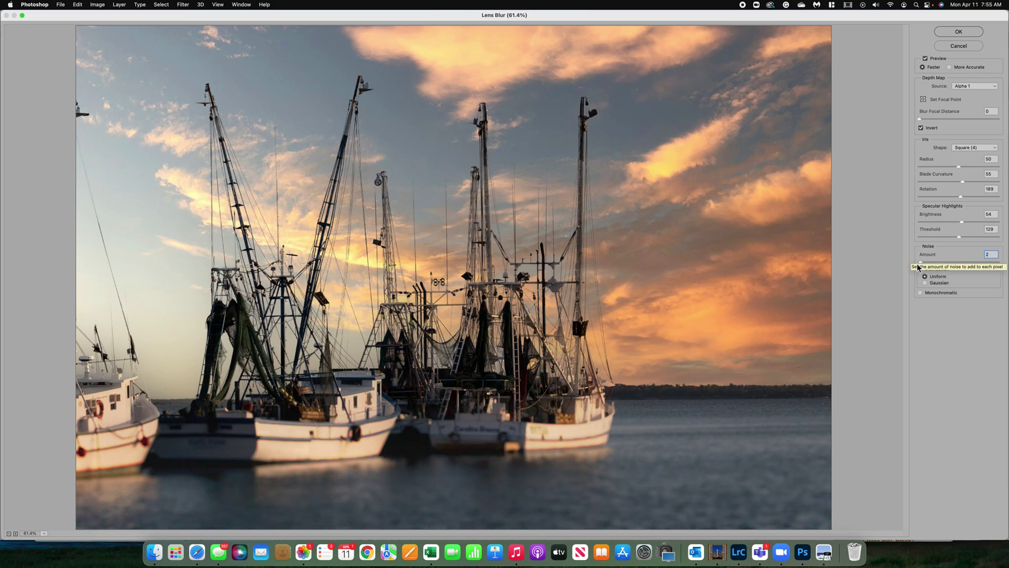
drag(921, 265, 918, 266)
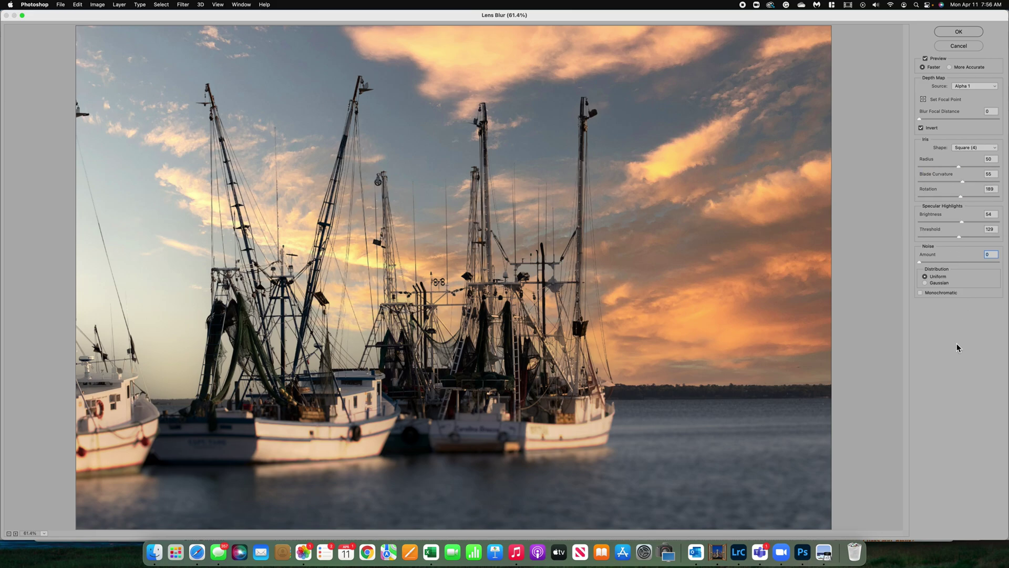
Apply the Lens Blur and toggle Layer 1 to compare it with the sharp original.
click(965, 37)
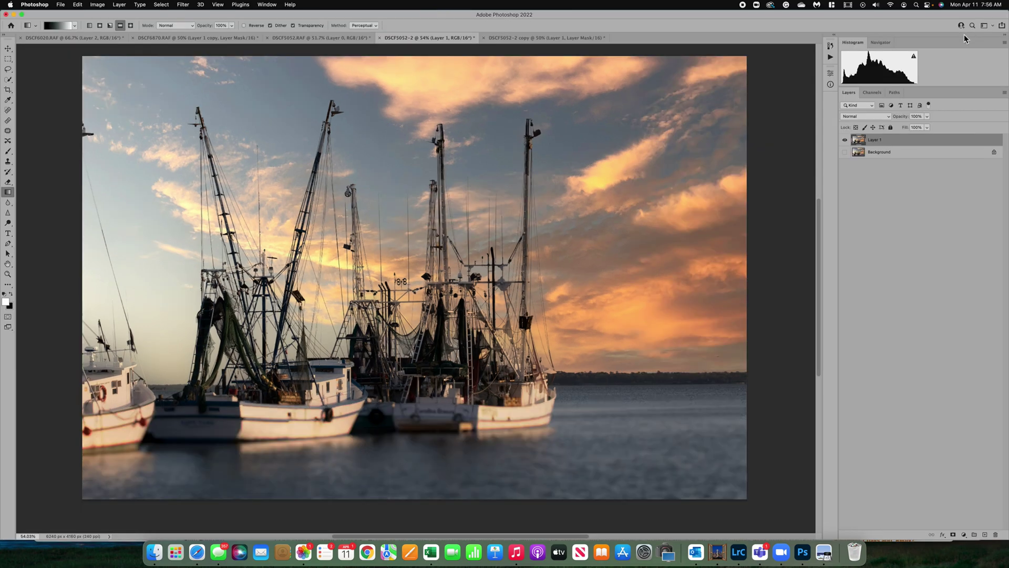
click(845, 152)
click(845, 141)
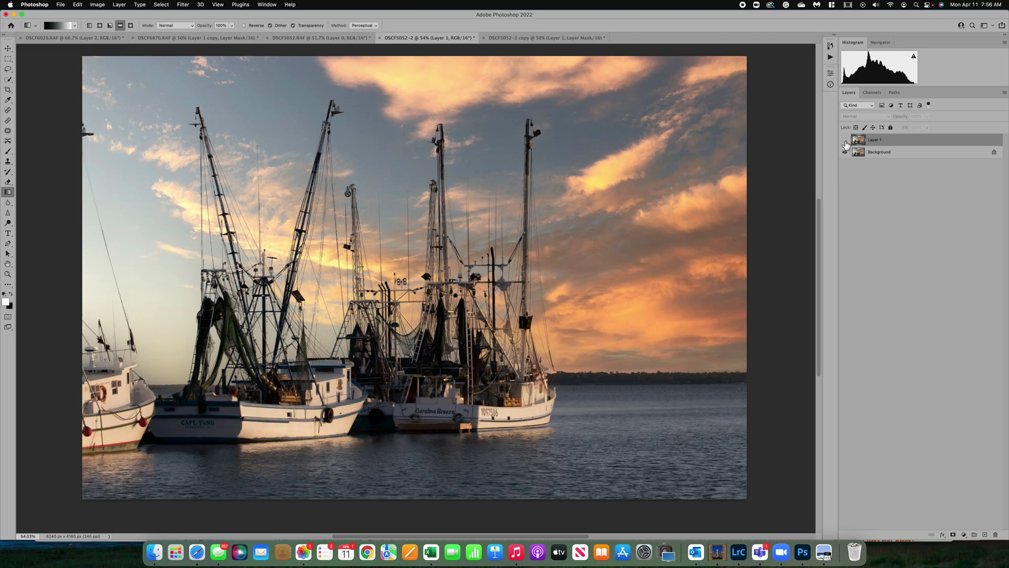
click(845, 140)
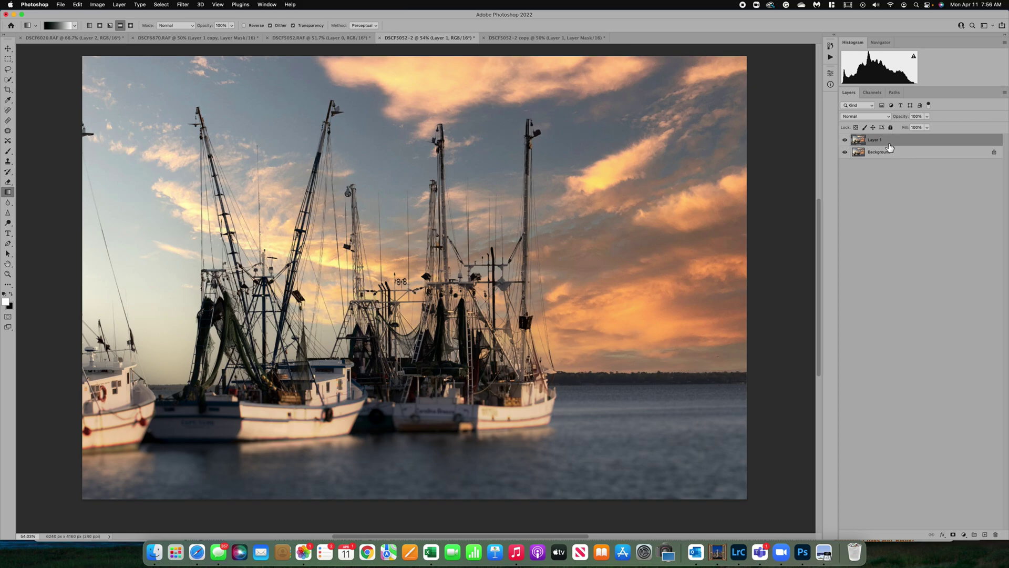
click(845, 141)
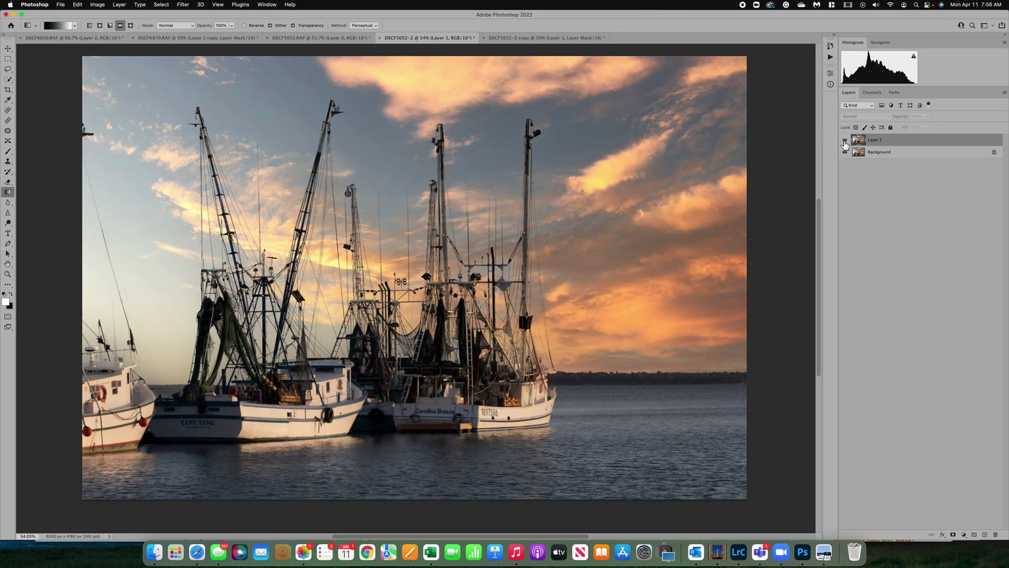
click(845, 141)
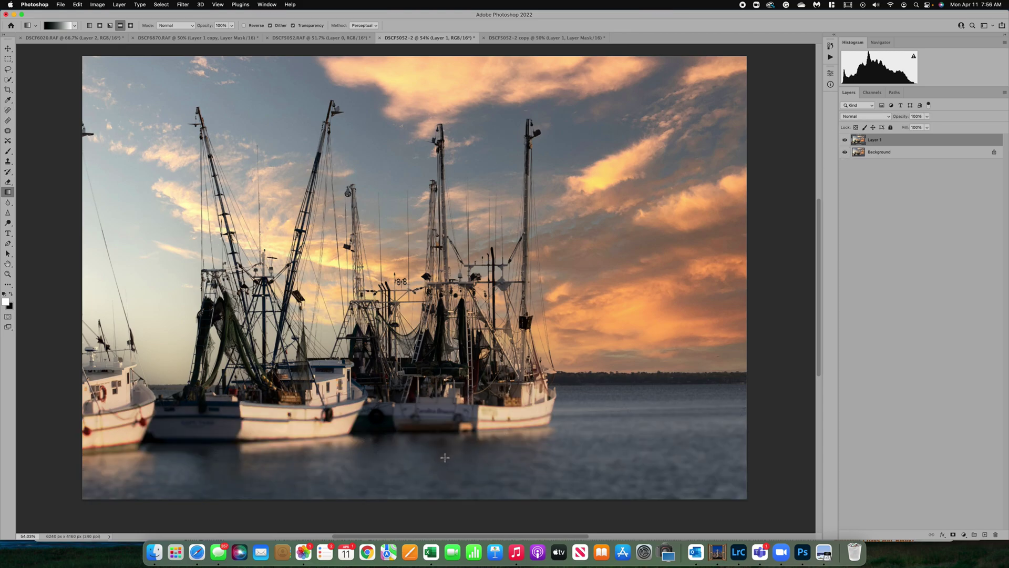
Zoom in and out on the blurred shrimp-boat photo to inspect the result.
scroll(445, 458, up, 5)
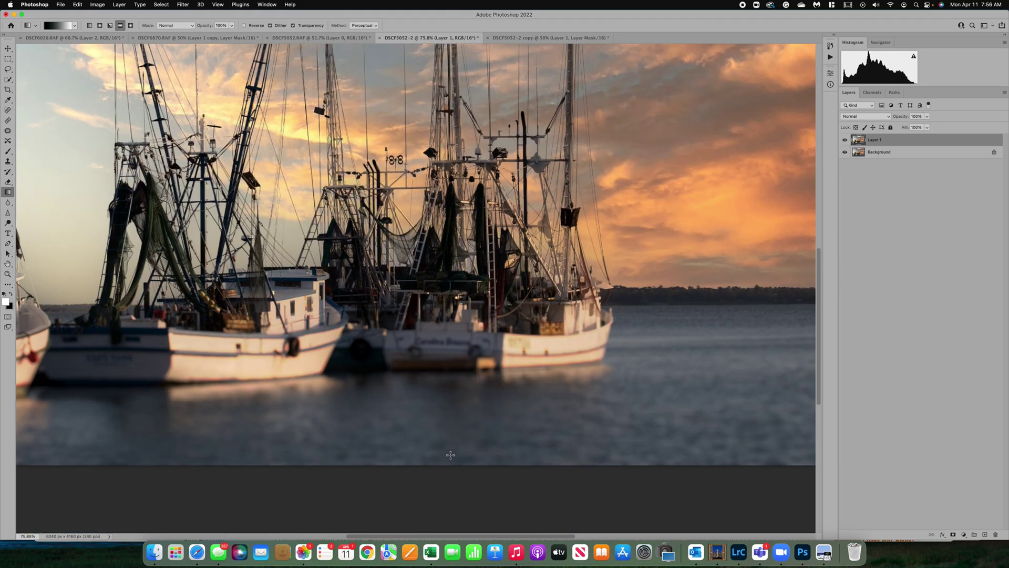
scroll(451, 456, down, 1)
scroll(449, 402, up, 4)
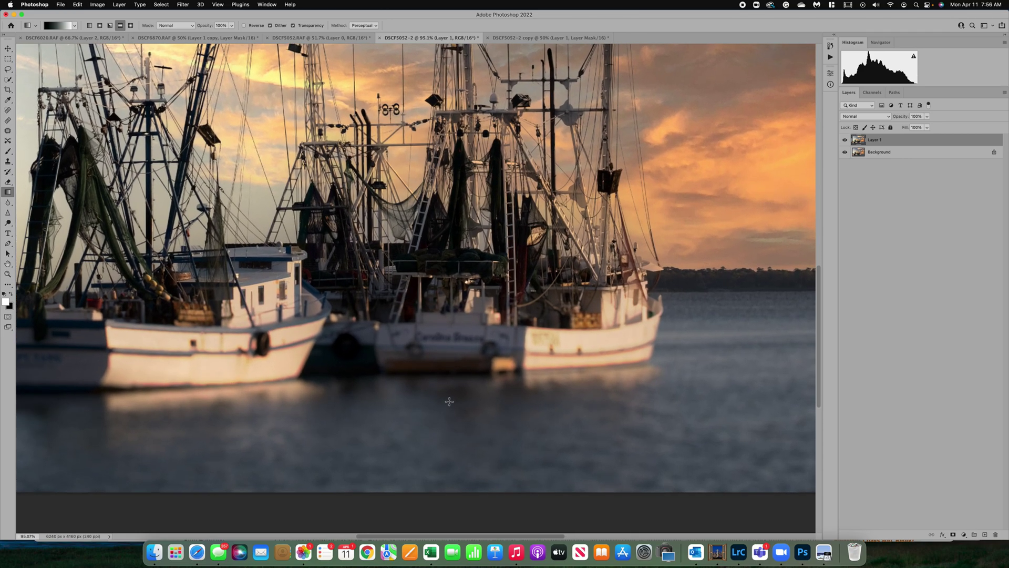
scroll(449, 402, down, 2)
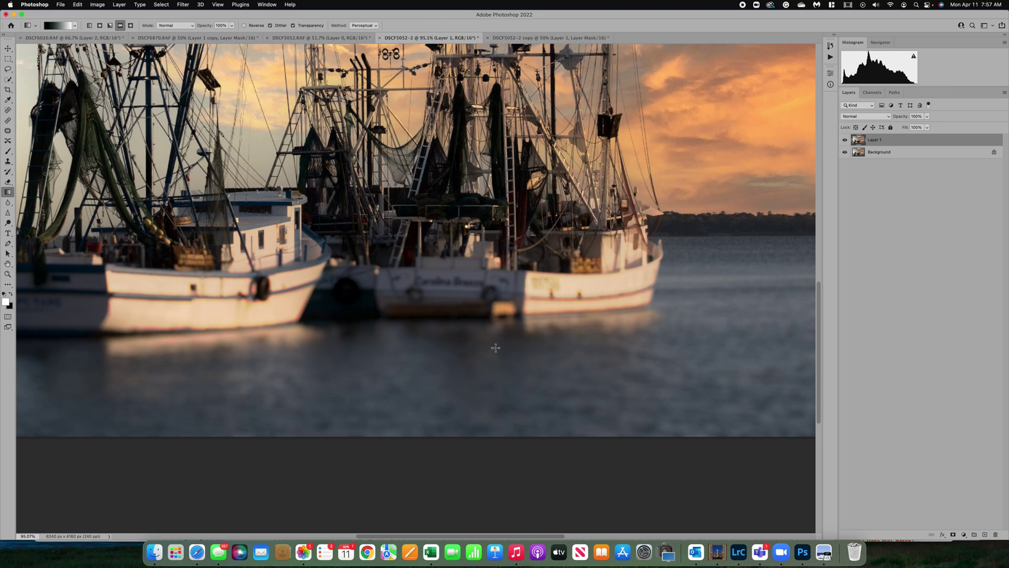
scroll(498, 345, up, 2)
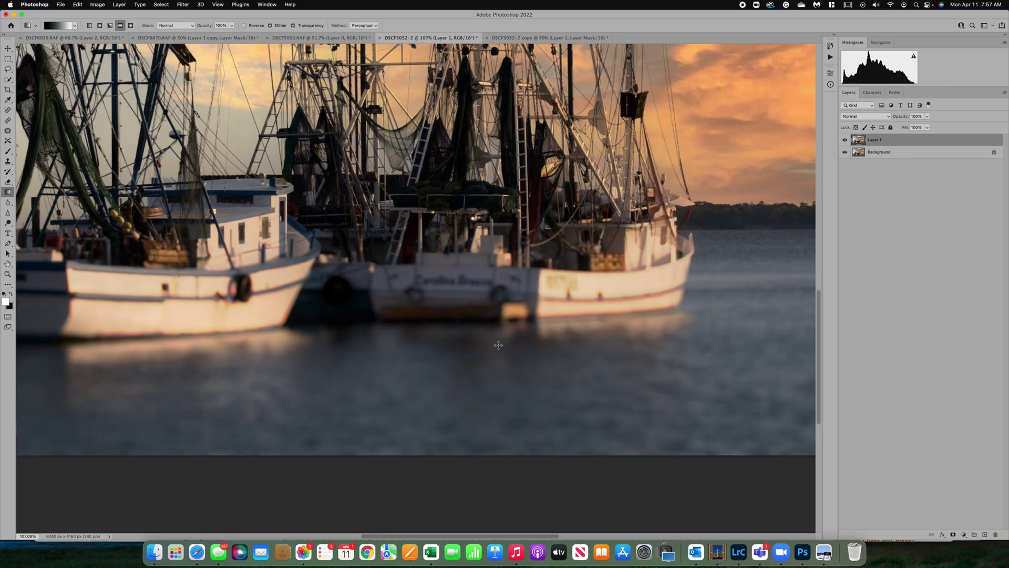
scroll(455, 373, down, 5)
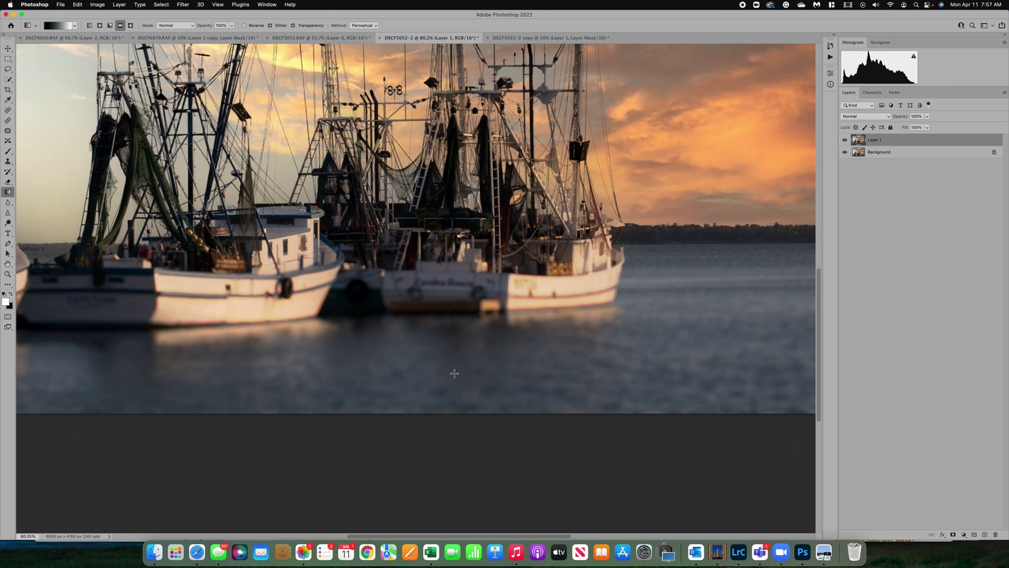
scroll(455, 373, down, 1)
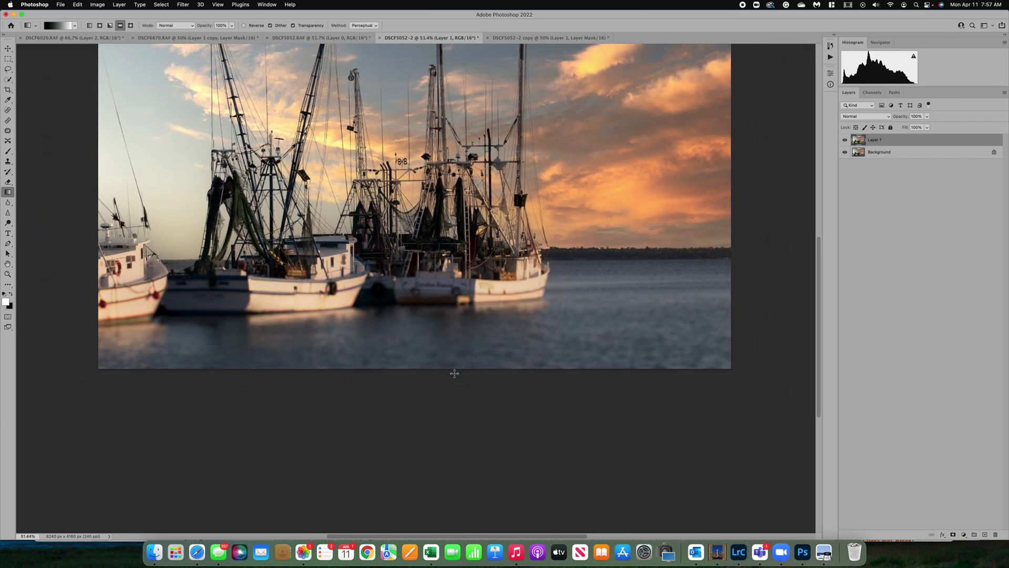
scroll(454, 373, up, 3)
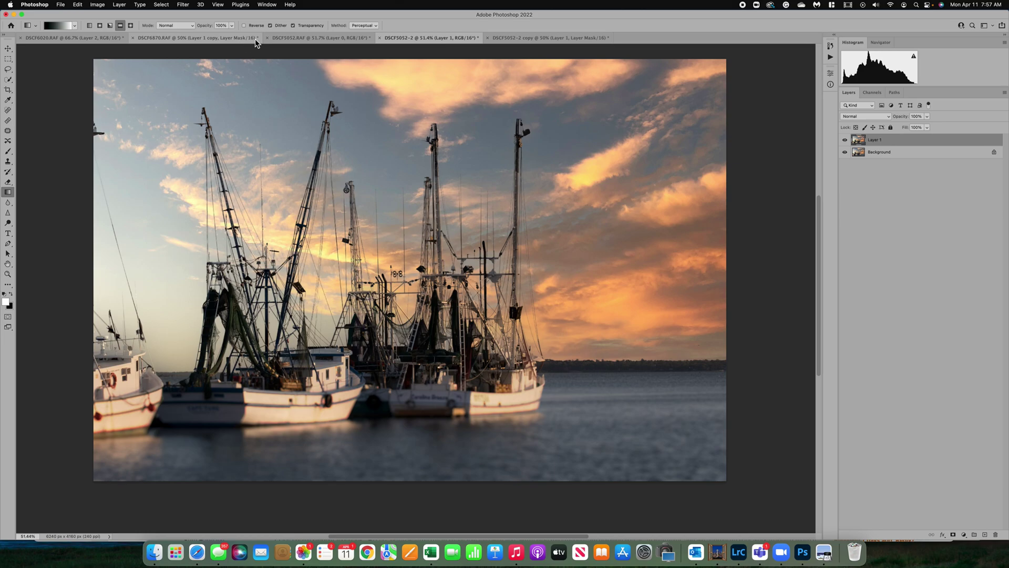
click(332, 40)
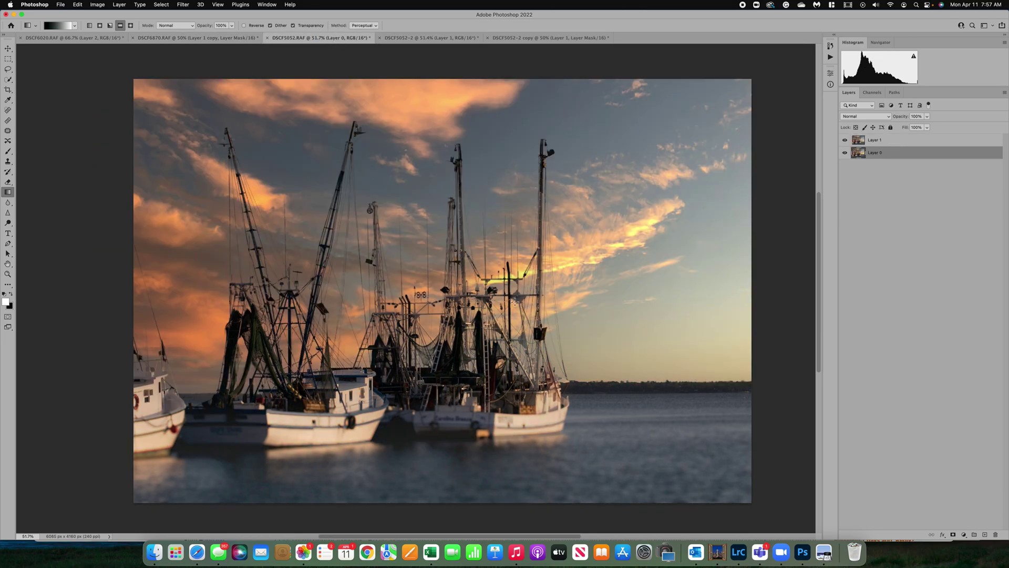
scroll(460, 383, down, 2)
scroll(431, 446, down, 2)
scroll(431, 447, right, 2)
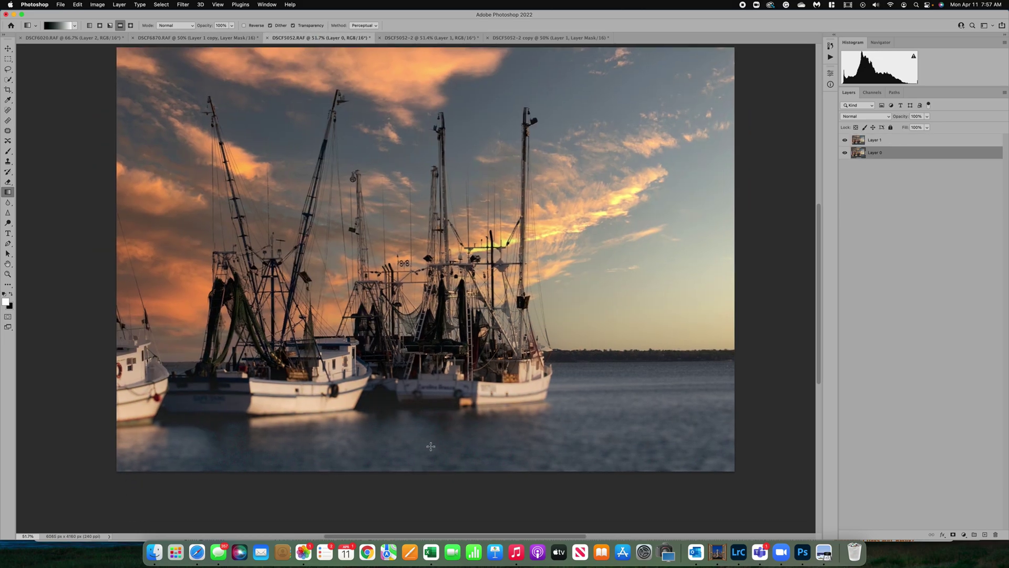
scroll(430, 446, up, 5)
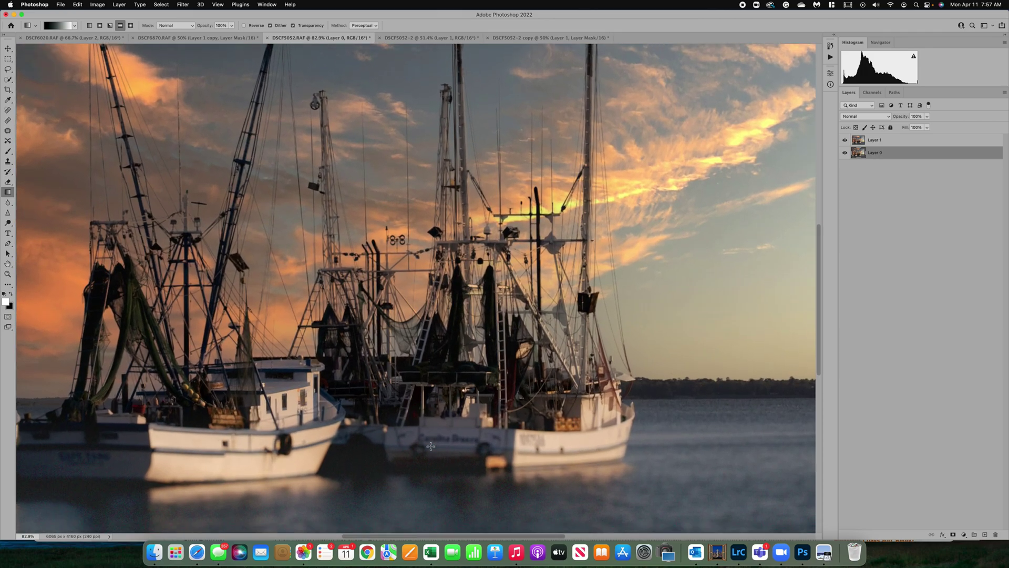
scroll(430, 446, down, 3)
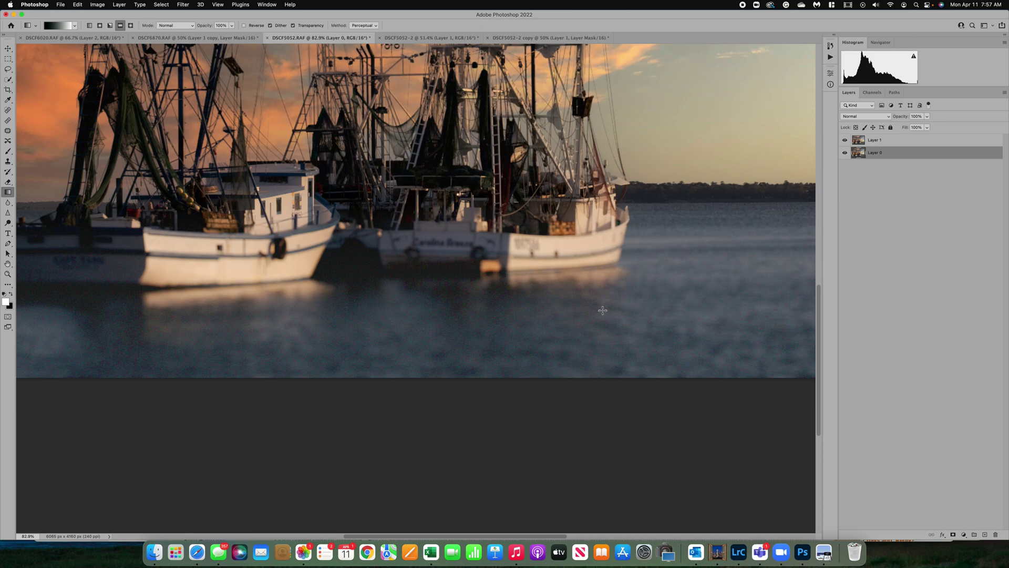
click(846, 141)
click(845, 140)
scroll(555, 318, down, 5)
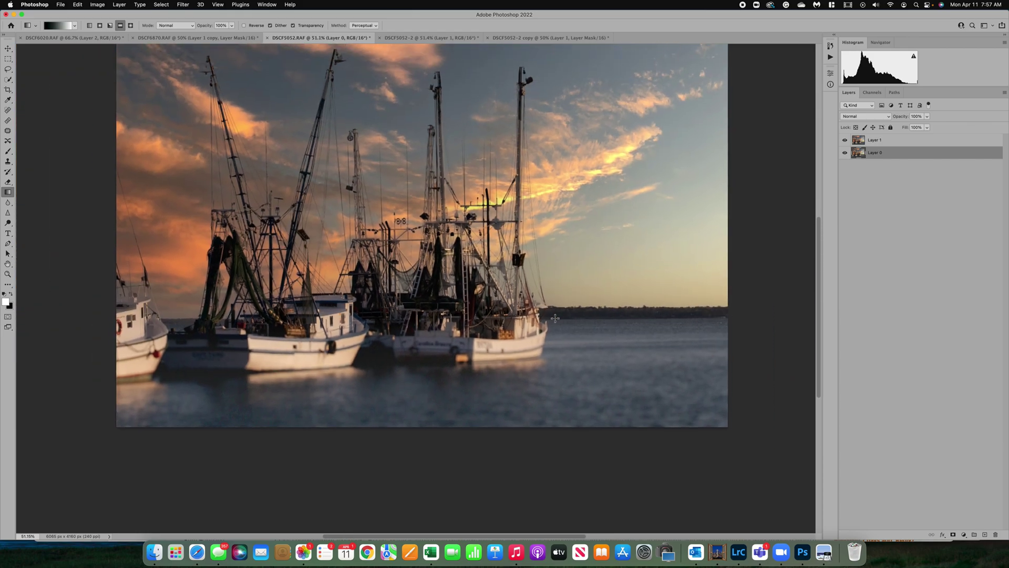
scroll(555, 318, up, 3)
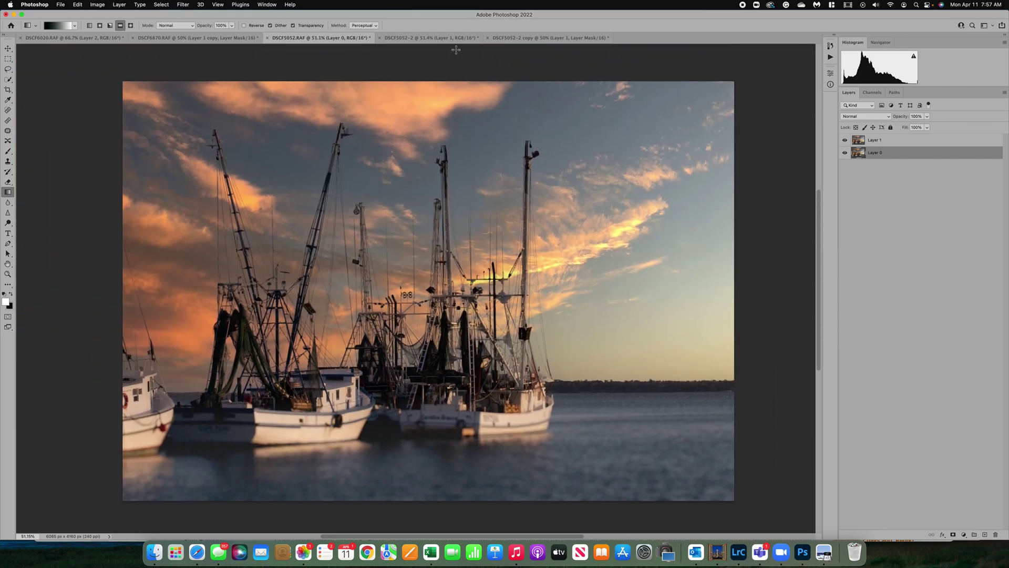
click(453, 39)
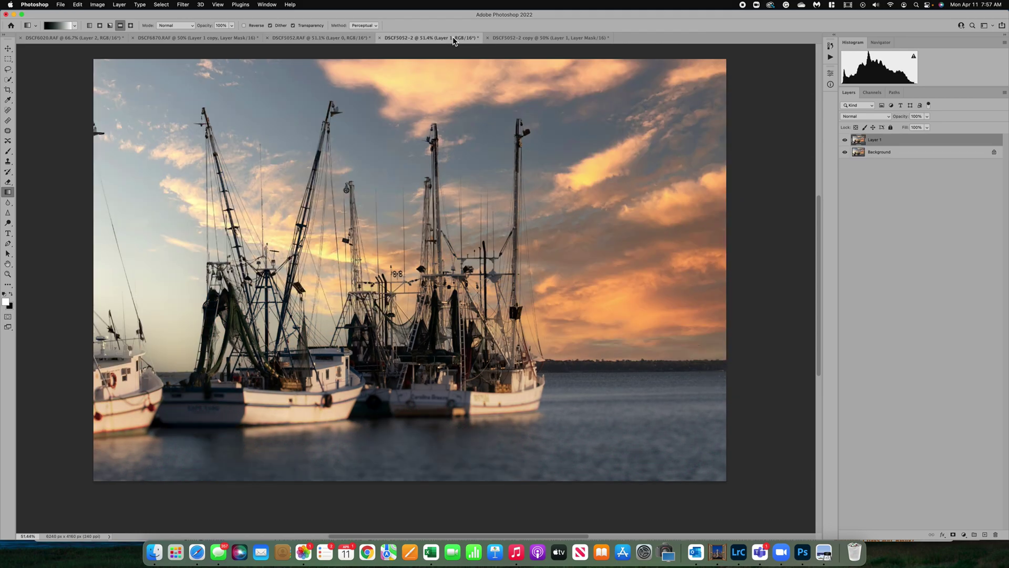
scroll(406, 362, up, 3)
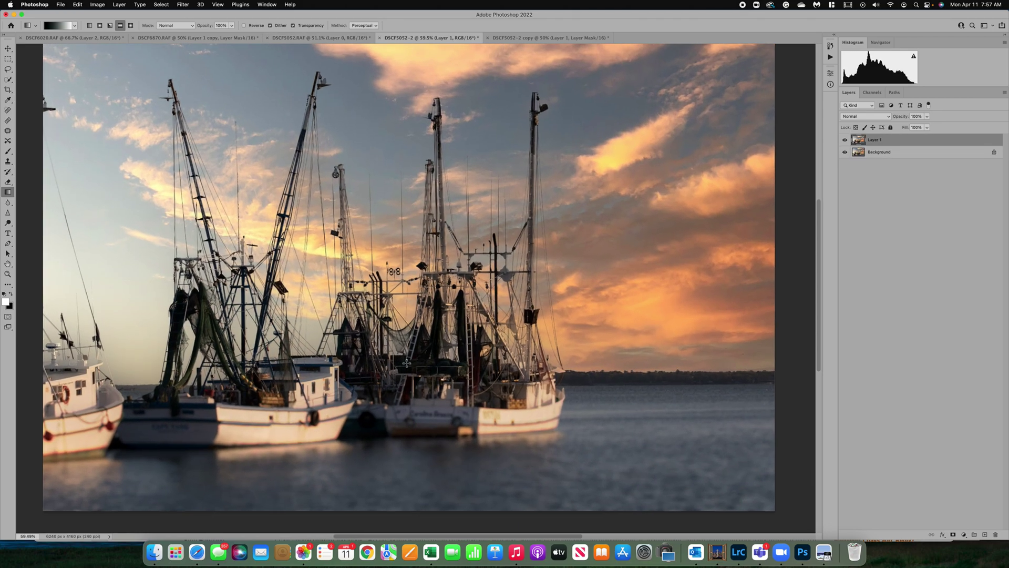
scroll(407, 363, up, 2)
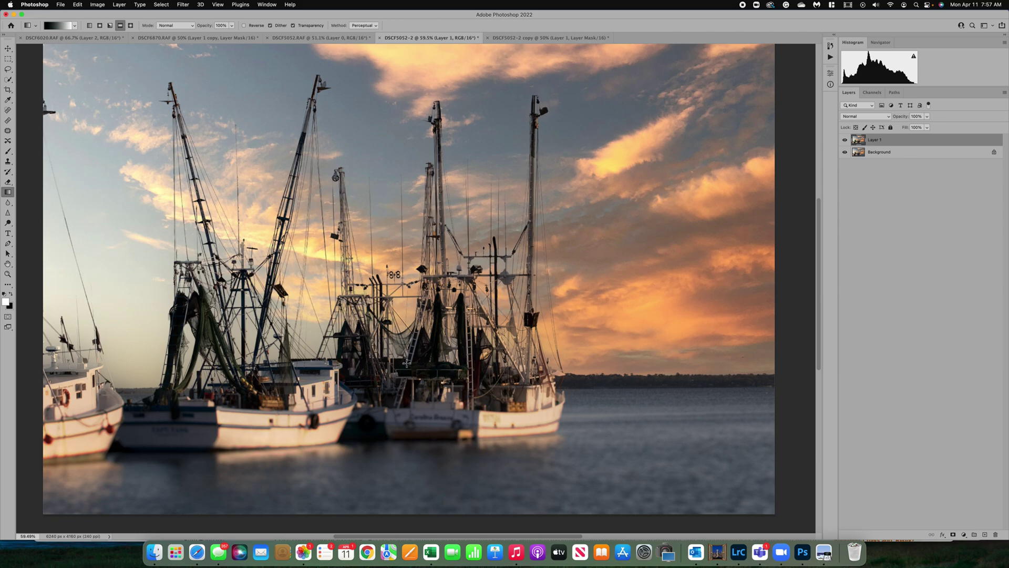
Switch to the DSCF6020 camellia document and delete its Layer 2.
click(197, 39)
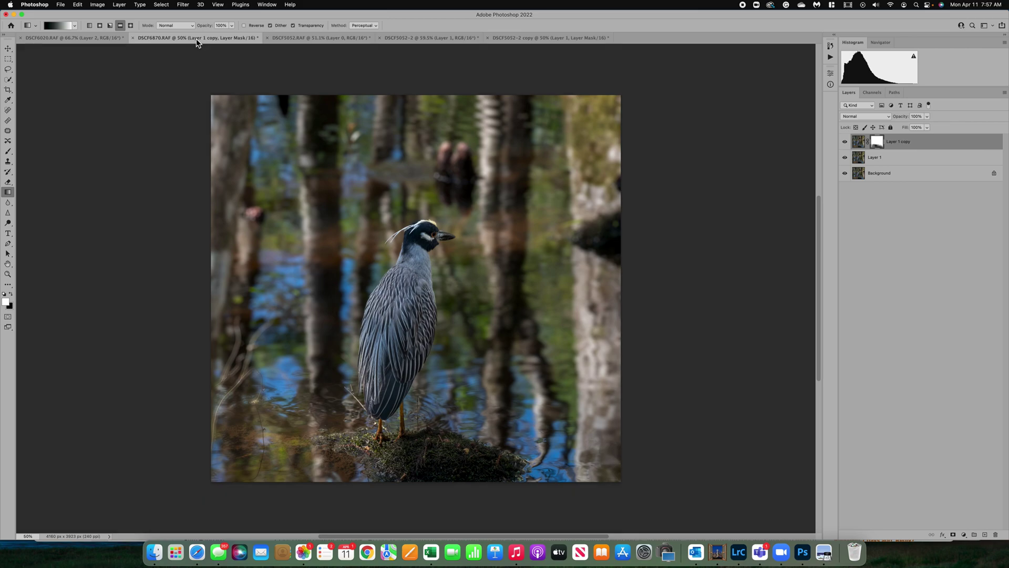
click(73, 39)
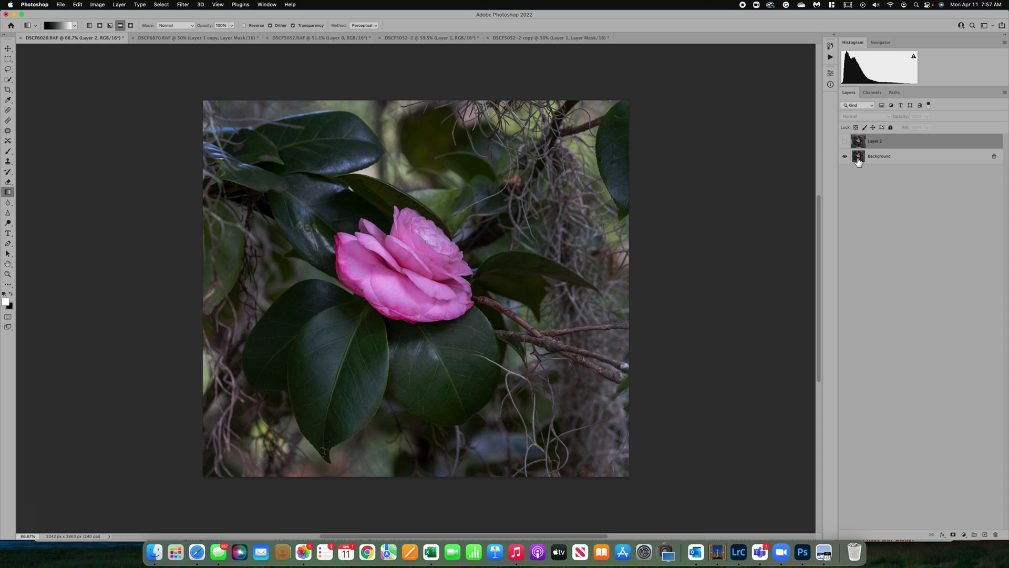
drag(890, 142, 997, 535)
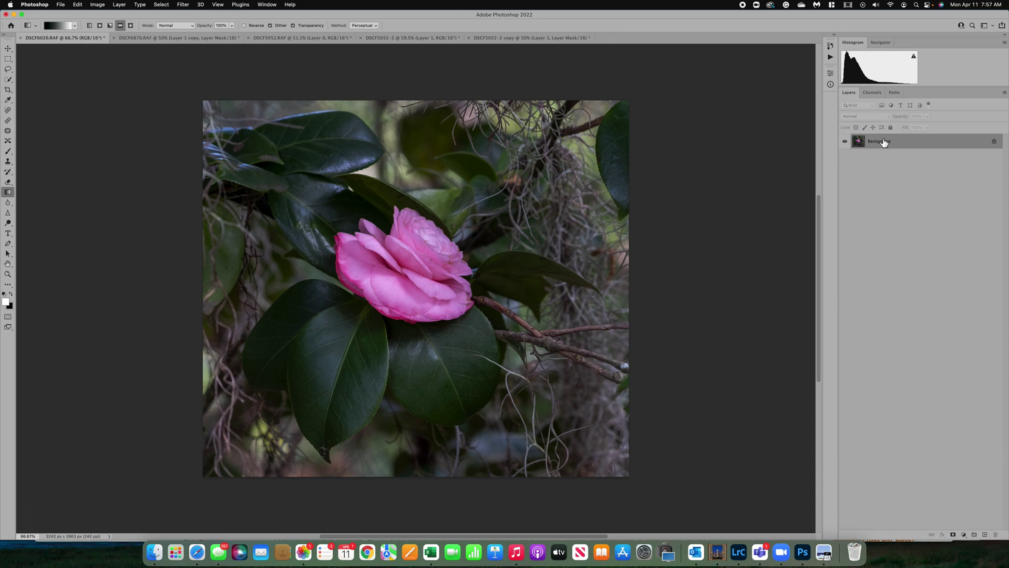
Duplicate Background into Layer 1, hide Background, and delete the old Alpha 1 channel.
key(super+j)
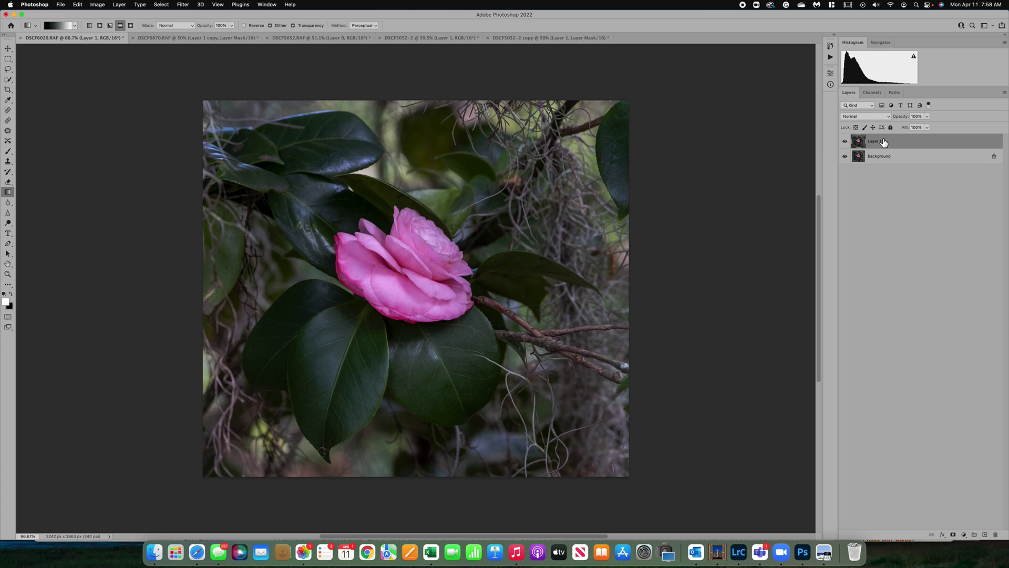
click(845, 156)
click(871, 94)
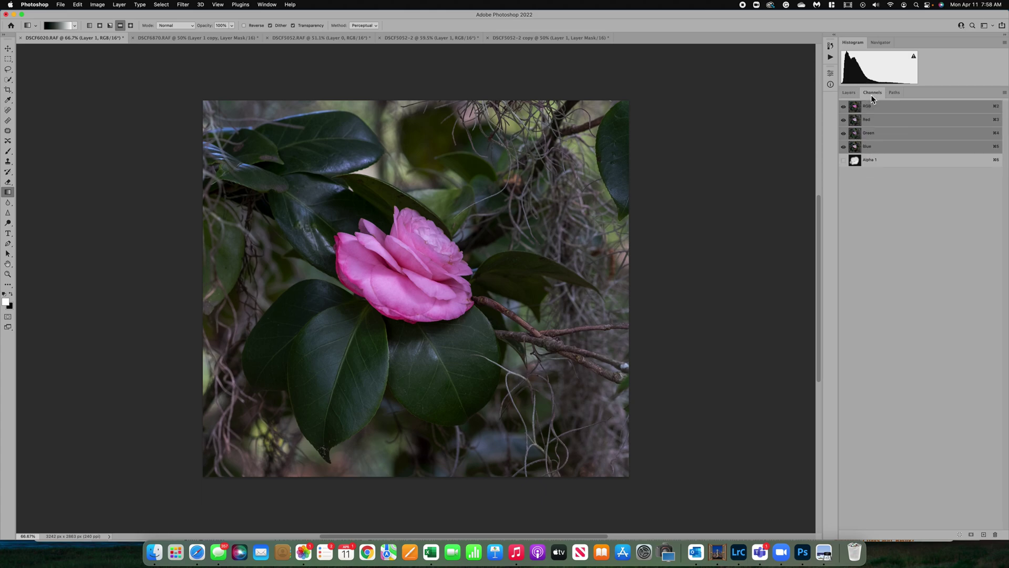
drag(898, 168, 995, 534)
Add a new Alpha 1 channel with the colour photo visible beneath it.
click(983, 534)
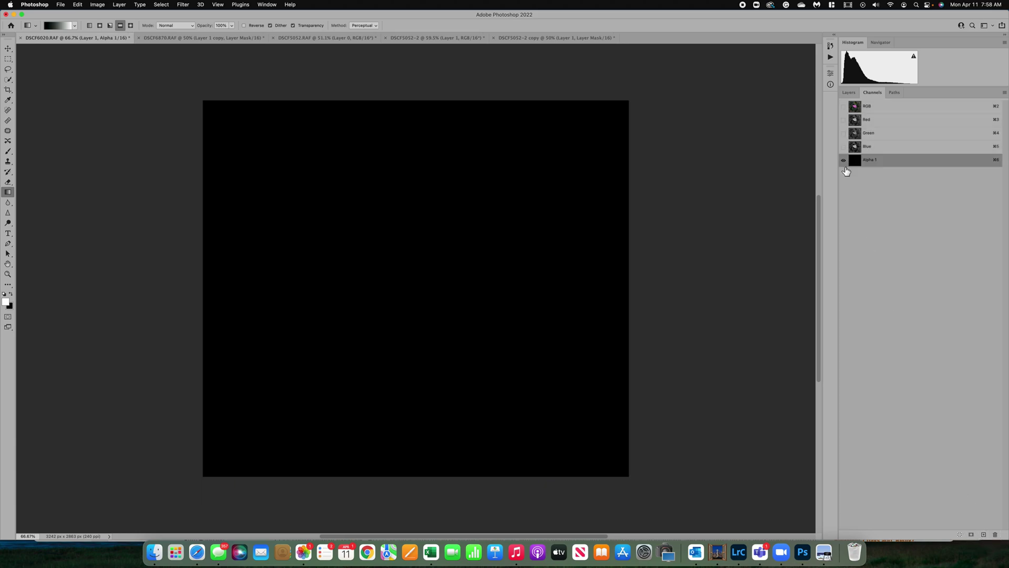
click(844, 107)
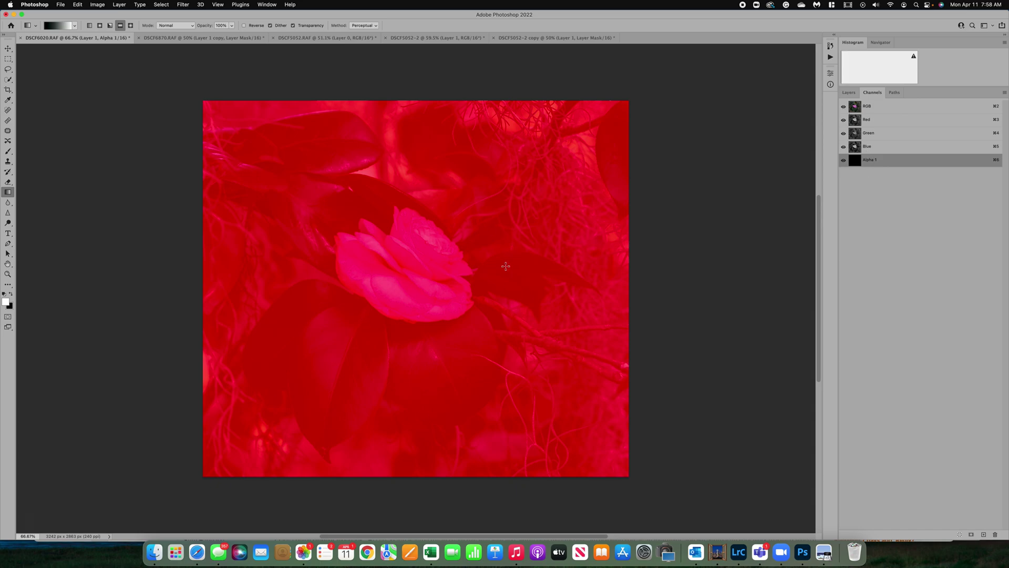
click(8, 153)
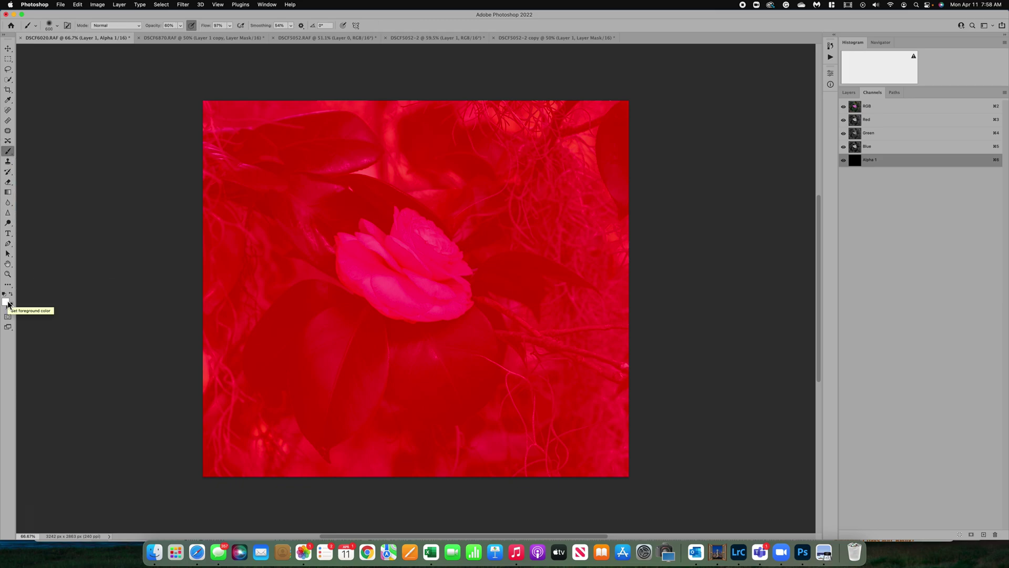
Paint white over the camellia, its surrounding leaves and strands, then hide the overlay.
mouse_move(368, 271)
mouse_down()
mouse_move(364, 249)
mouse_move(383, 285)
mouse_move(415, 236)
mouse_move(385, 195)
mouse_move(429, 254)
mouse_move(428, 318)
mouse_move(401, 332)
mouse_move(351, 325)
mouse_move(313, 355)
mouse_move(258, 360)
mouse_move(286, 353)
mouse_move(294, 371)
mouse_move(323, 375)
mouse_move(342, 398)
mouse_move(327, 414)
mouse_move(332, 402)
mouse_move(293, 364)
mouse_move(277, 368)
mouse_move(344, 327)
mouse_move(311, 259)
mouse_move(313, 201)
mouse_move(400, 257)
mouse_move(445, 253)
mouse_move(543, 282)
mouse_move(411, 188)
mouse_move(368, 191)
mouse_move(374, 296)
mouse_move(438, 349)
mouse_move(474, 322)
mouse_move(423, 357)
mouse_move(463, 351)
mouse_up()
mouse_move(454, 386)
mouse_down()
mouse_move(416, 261)
mouse_move(331, 259)
mouse_move(334, 274)
mouse_move(300, 274)
mouse_move(319, 238)
mouse_move(322, 255)
mouse_move(413, 190)
mouse_up()
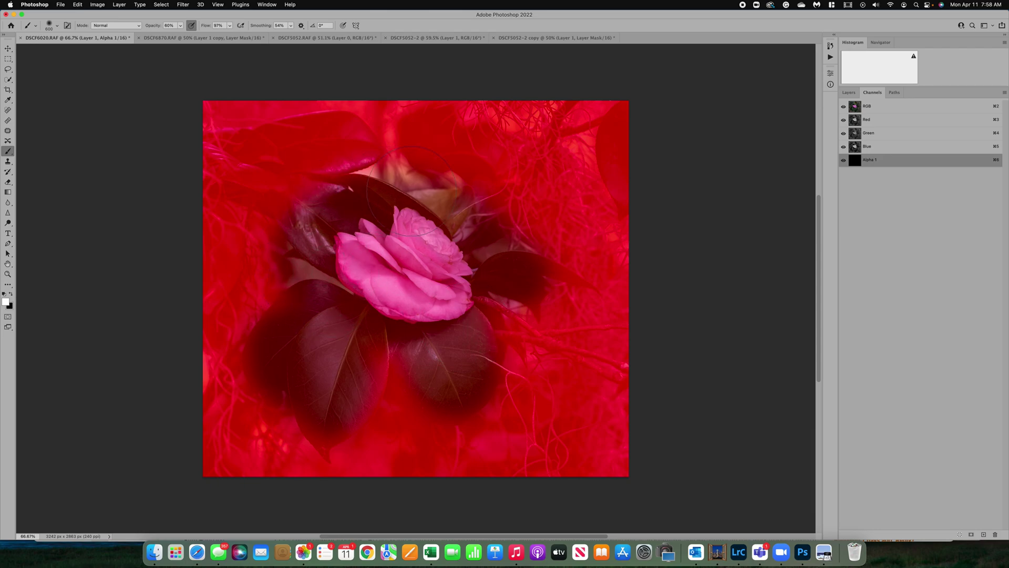
mouse_move(494, 274)
mouse_down()
mouse_move(495, 326)
mouse_move(453, 384)
mouse_move(359, 394)
mouse_move(290, 373)
mouse_move(348, 316)
mouse_move(359, 392)
mouse_up()
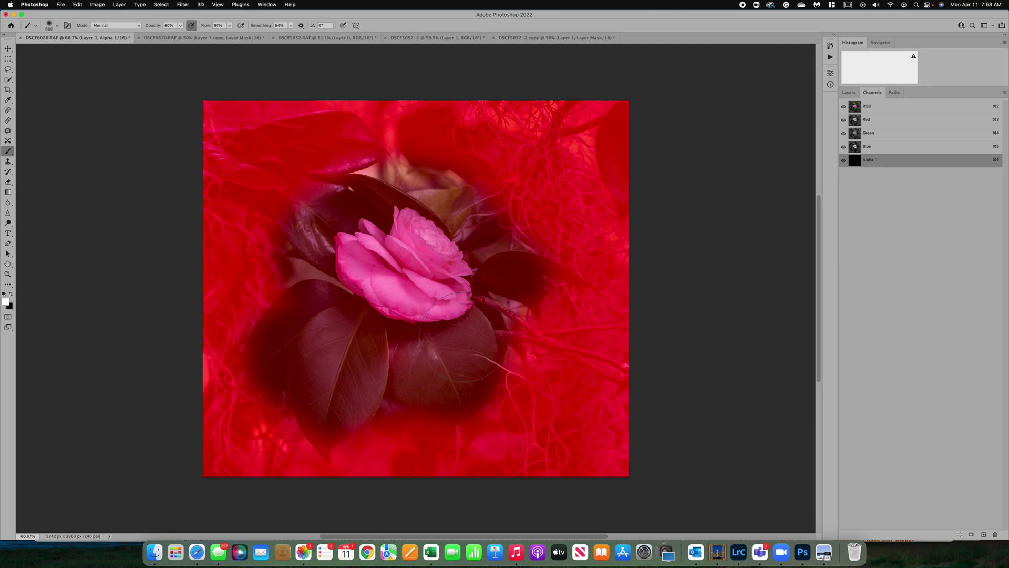
drag(307, 242, 359, 187)
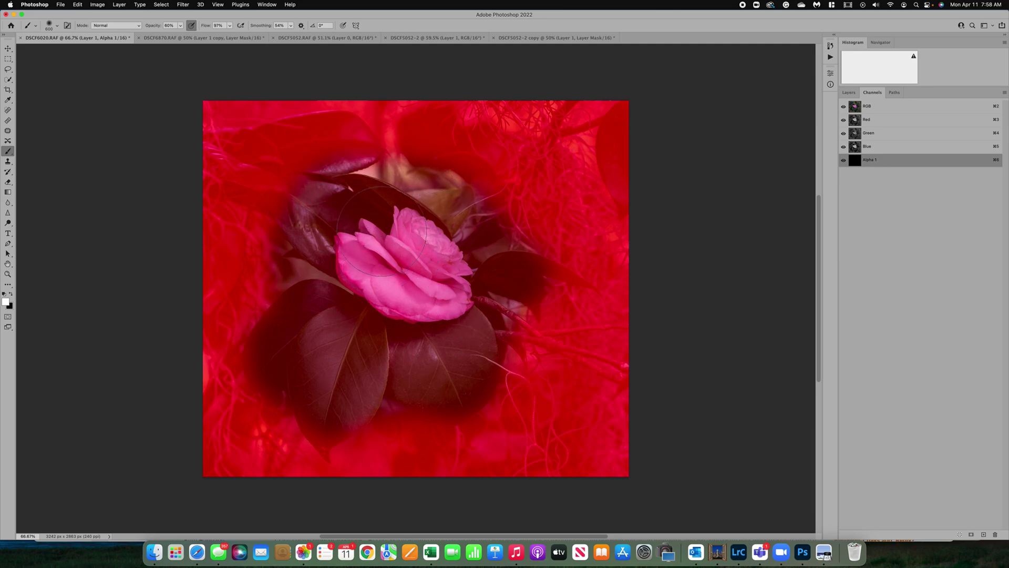
mouse_move(464, 187)
mouse_down()
mouse_move(499, 197)
mouse_move(520, 221)
mouse_up()
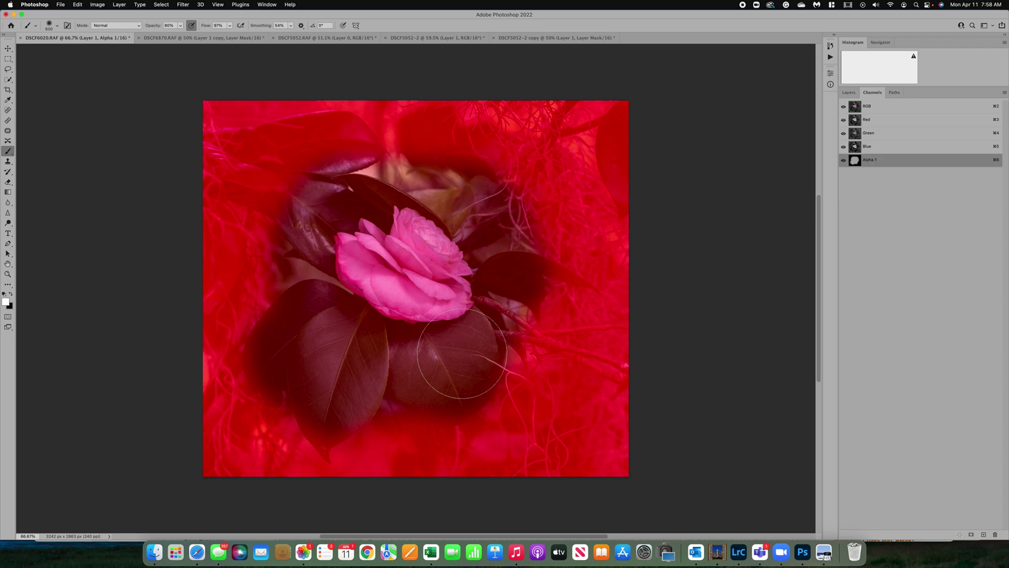
click(844, 160)
Show the Background layer again, select Layer 1, and launch Filter > Blur > Lens Blur.
click(850, 94)
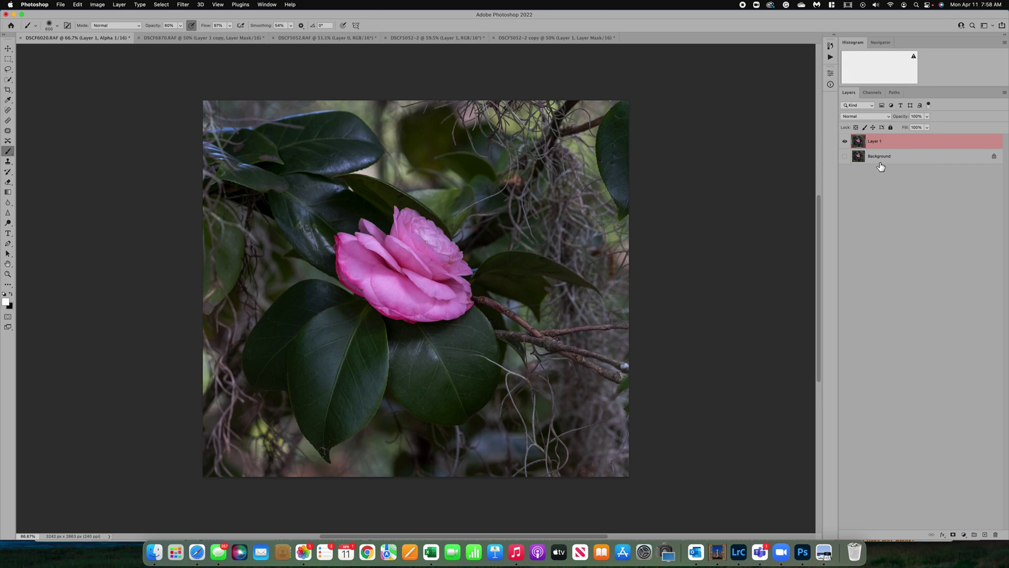
click(845, 156)
click(882, 159)
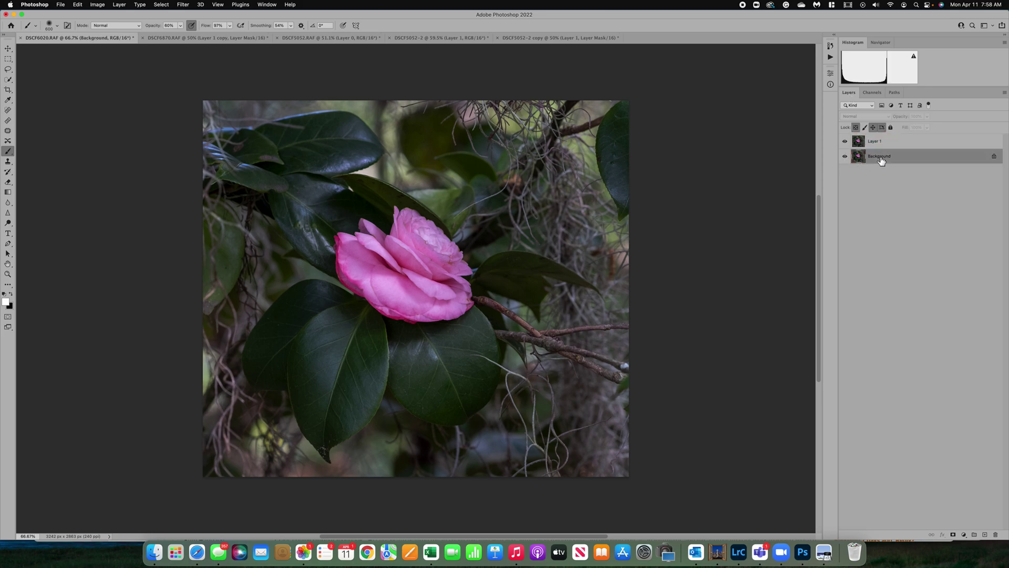
click(873, 143)
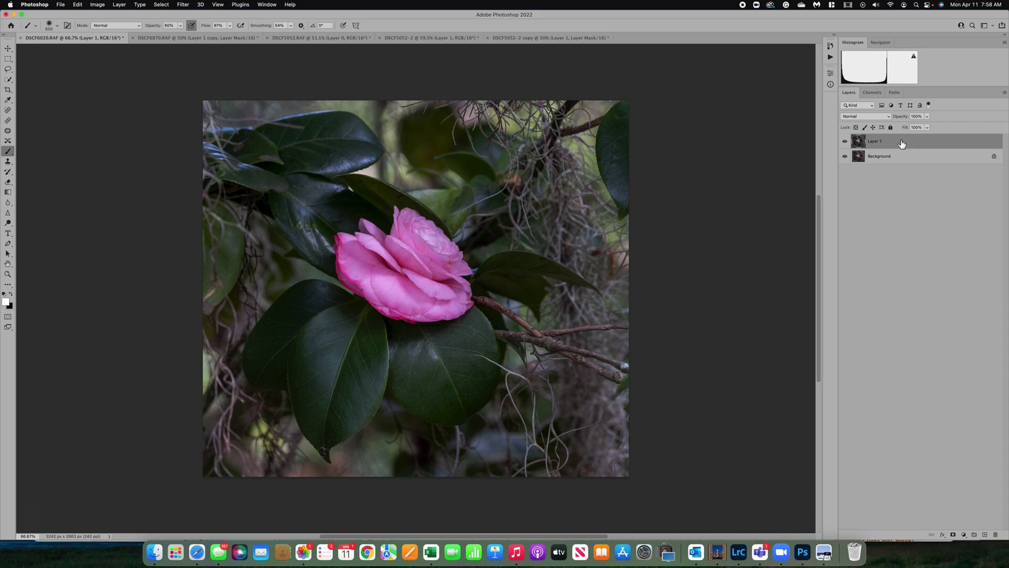
click(183, 5)
mouse_move(204, 114)
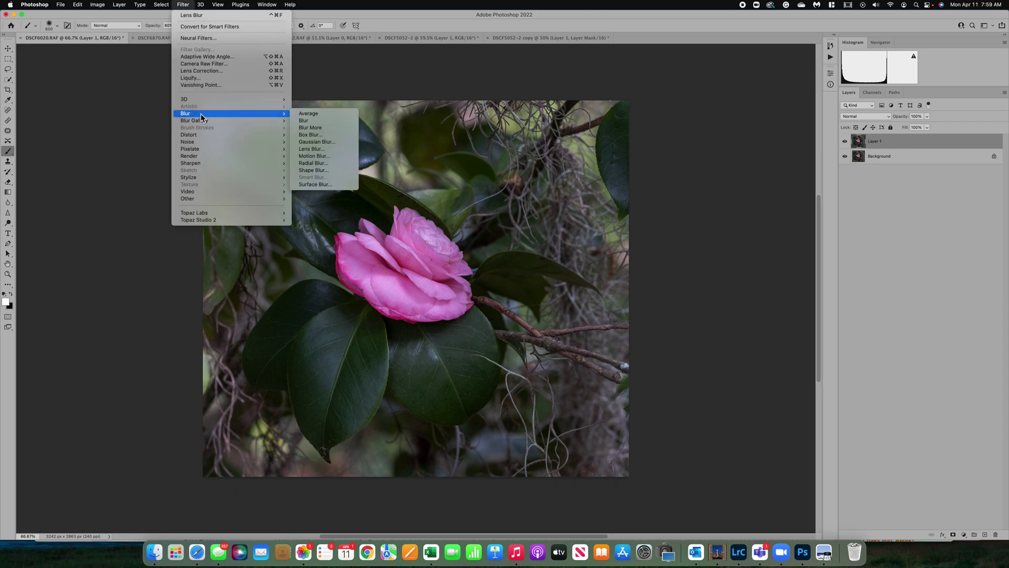
click(313, 150)
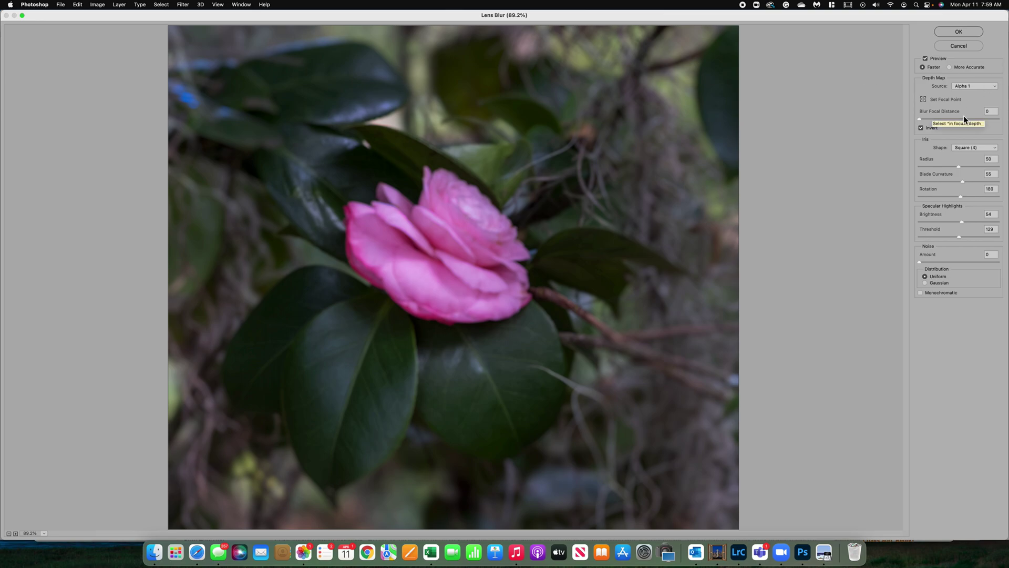
Toggle the depth map inversion and test blur radii of 39, 14 and 28.
click(922, 128)
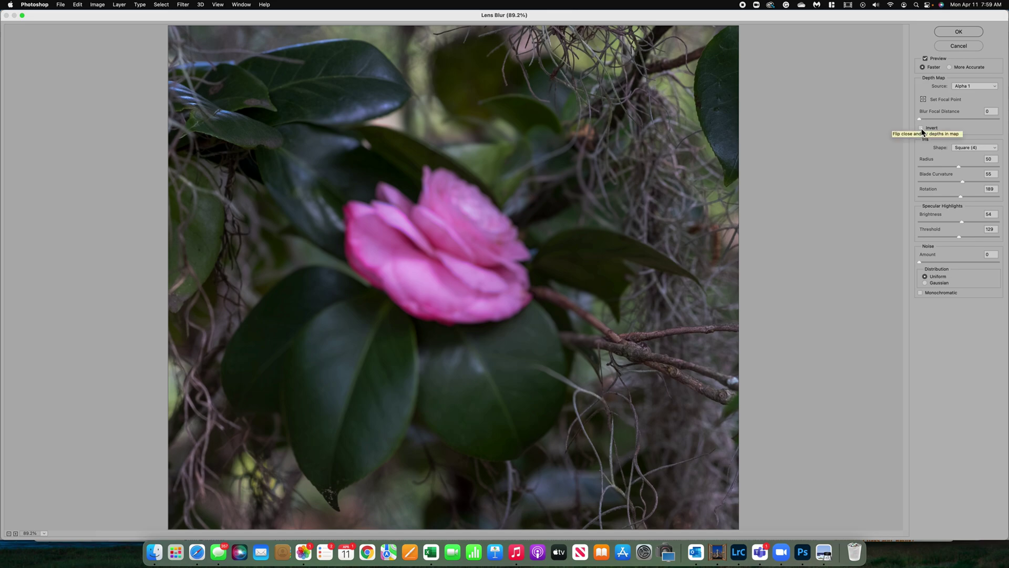
click(921, 129)
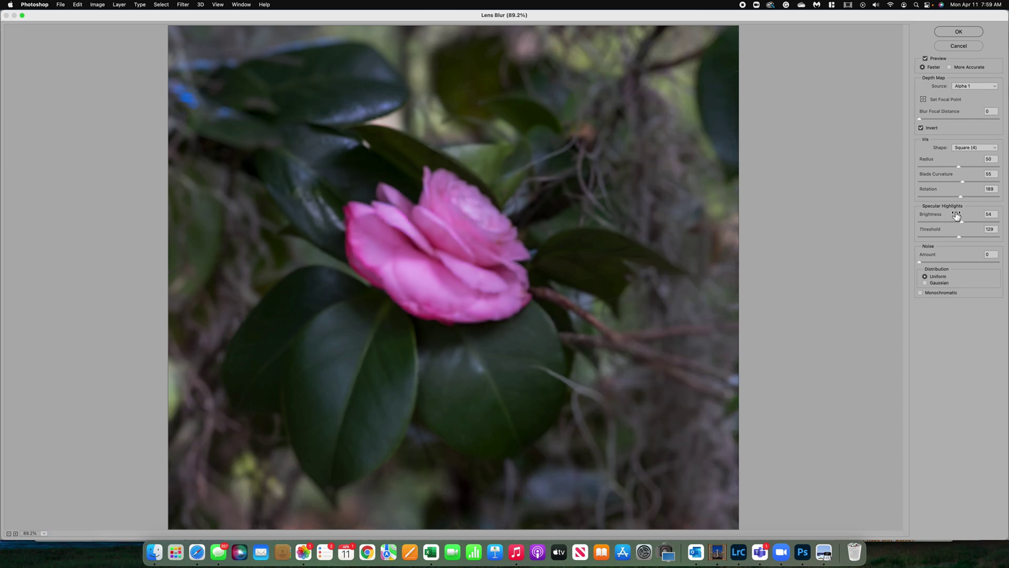
drag(959, 167, 945, 166)
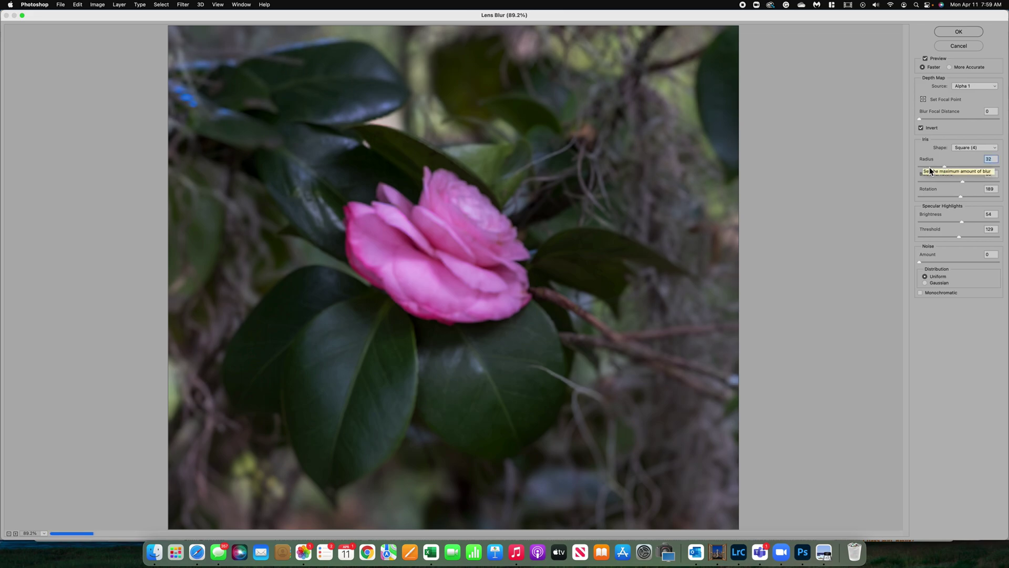
click(931, 167)
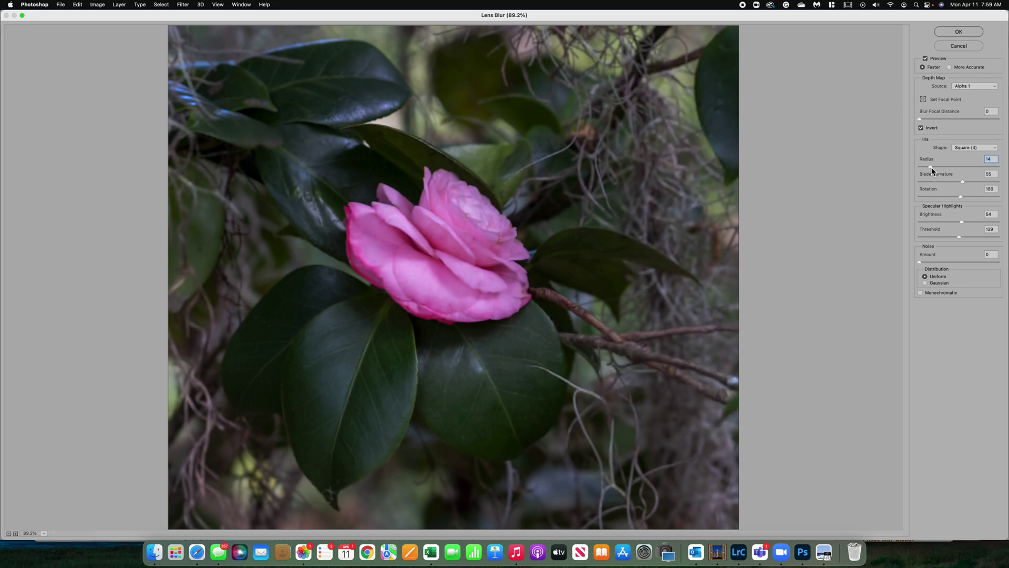
drag(932, 167, 951, 167)
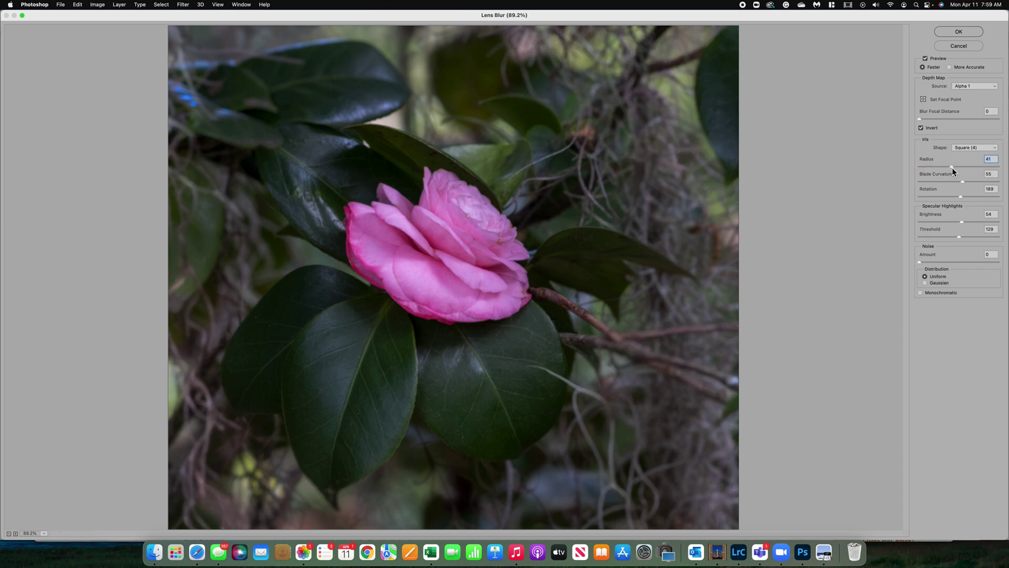
Keep Alpha 1 as the depth map source and set the blur radius to 49.
click(976, 86)
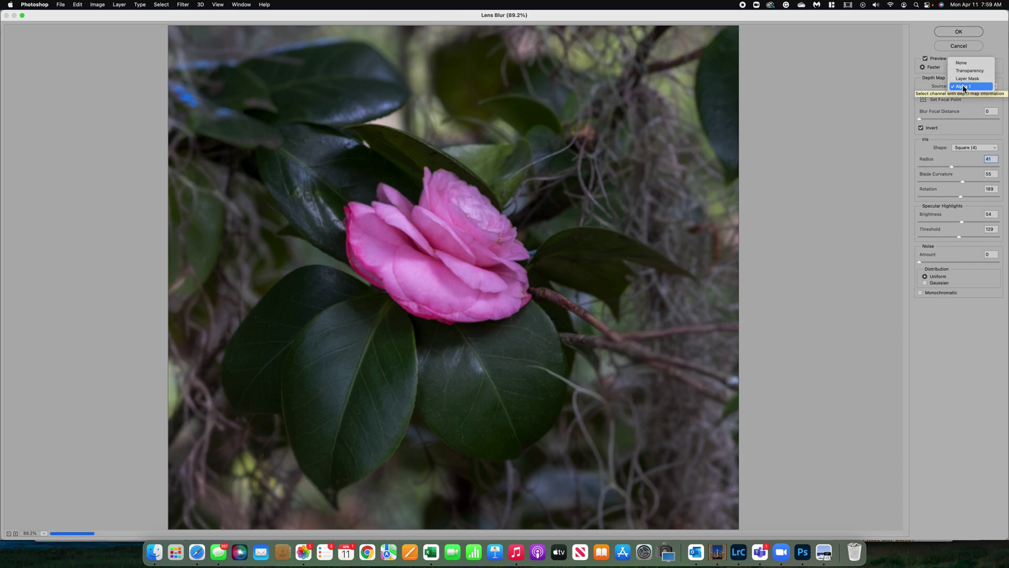
click(964, 87)
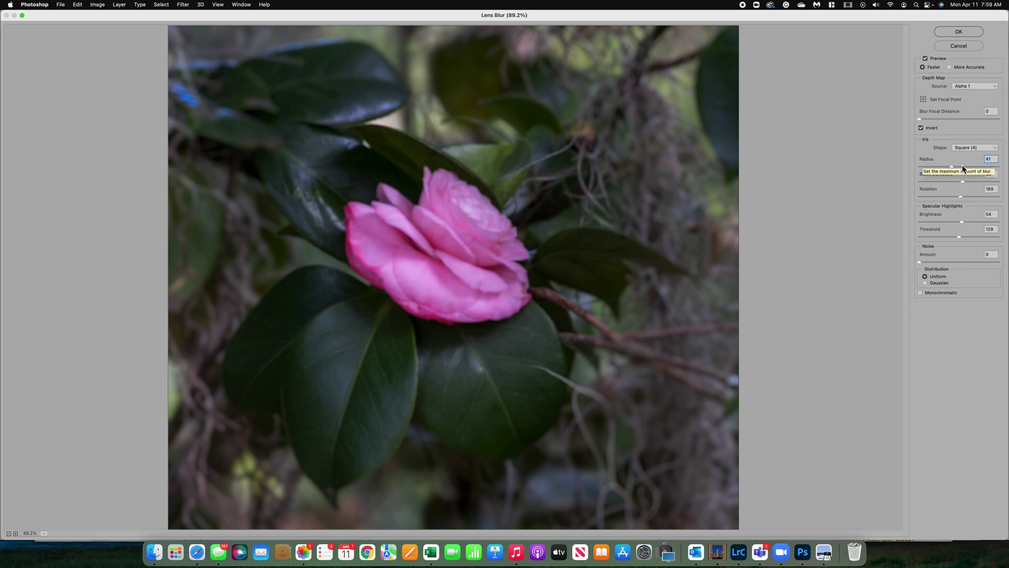
click(958, 167)
Apply the Lens Blur and preview the Alpha 1 depth map overlay on the image.
click(955, 34)
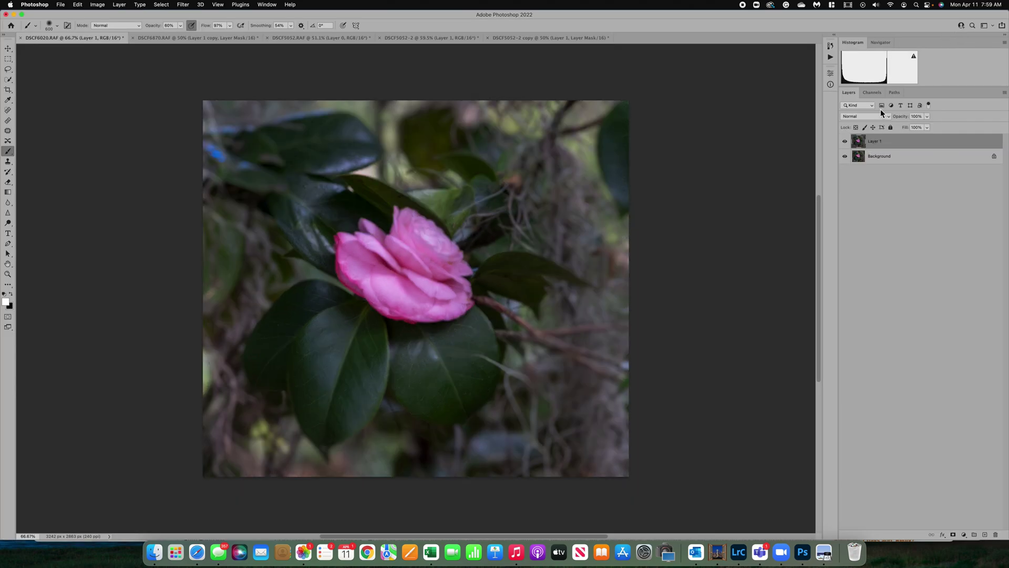
click(871, 92)
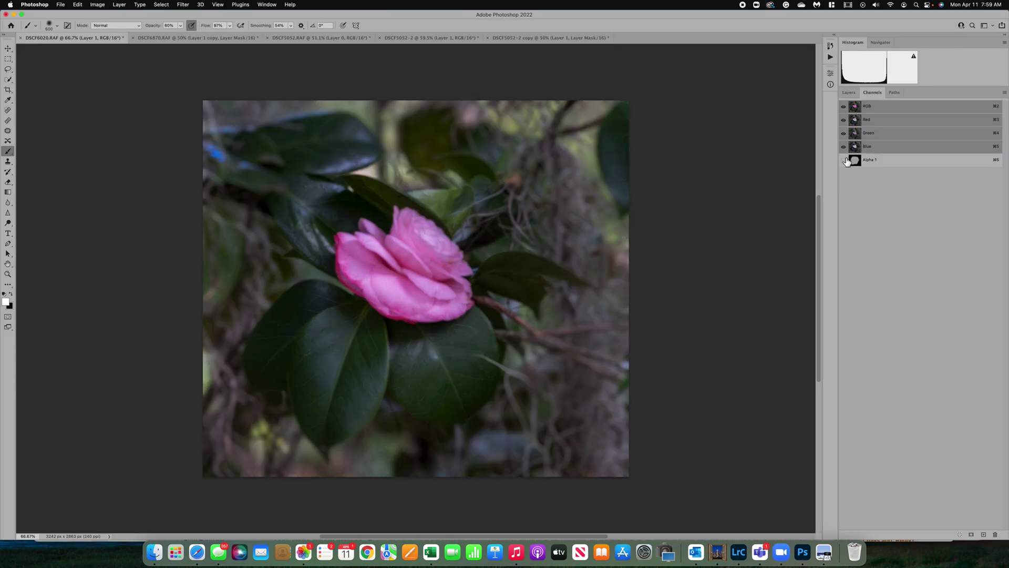
click(844, 160)
click(849, 93)
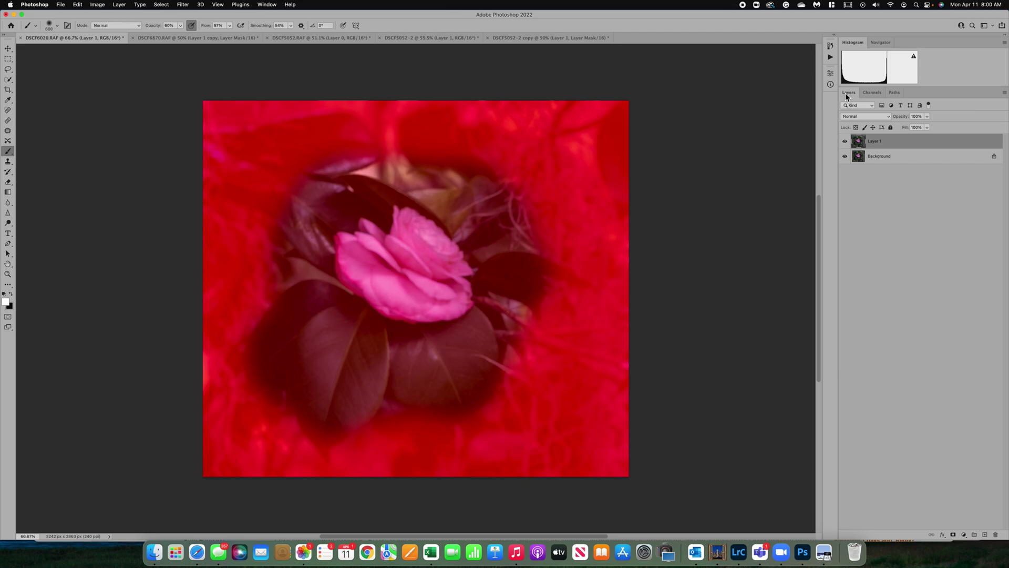
click(858, 158)
click(859, 142)
Hide the Alpha 1 overlay, compare with the Background layer, and add a mask to Layer 1.
click(872, 93)
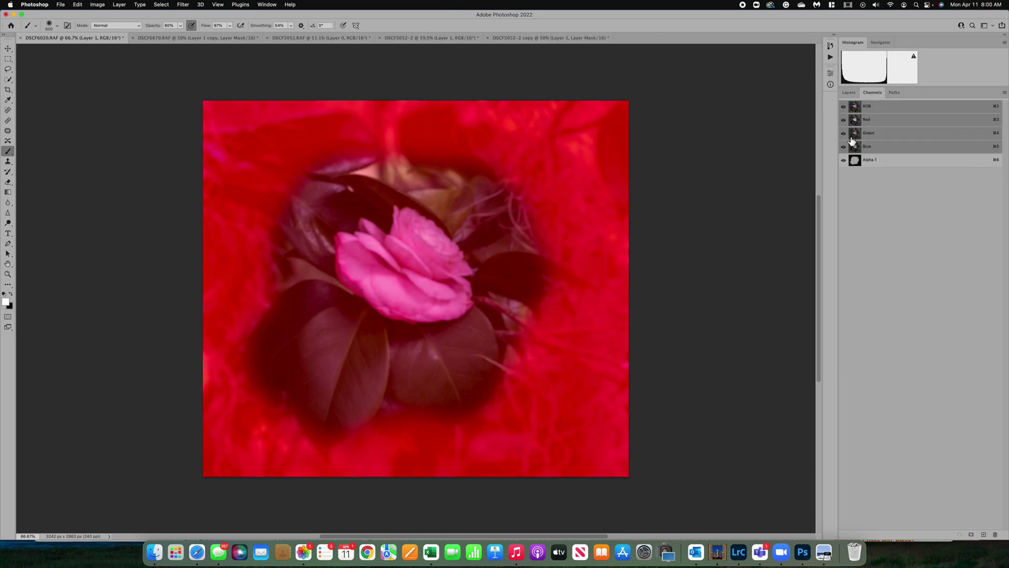
click(843, 160)
click(849, 93)
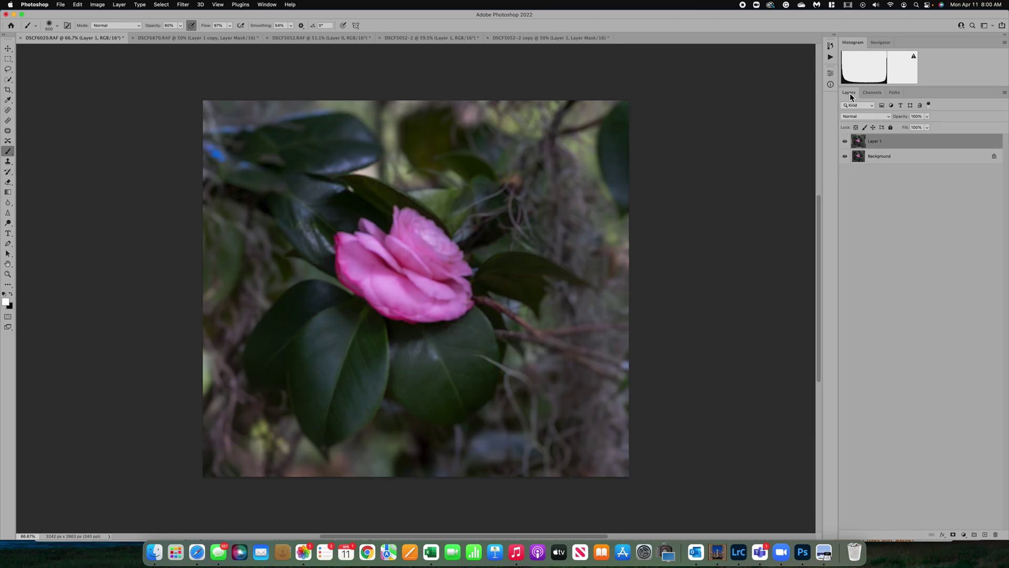
click(846, 158)
click(845, 156)
scroll(632, 247, up, 2)
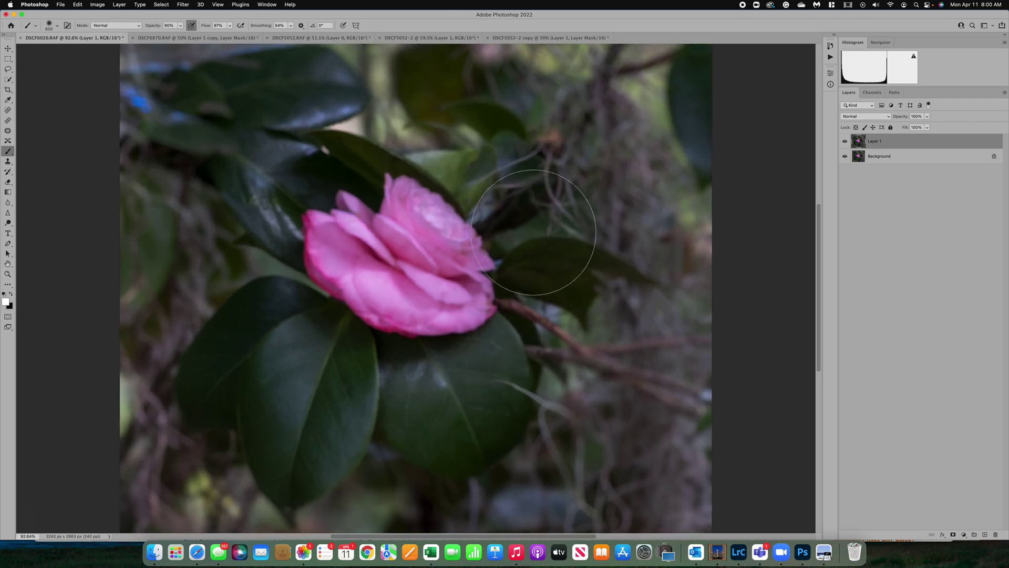
scroll(533, 232, down, 2)
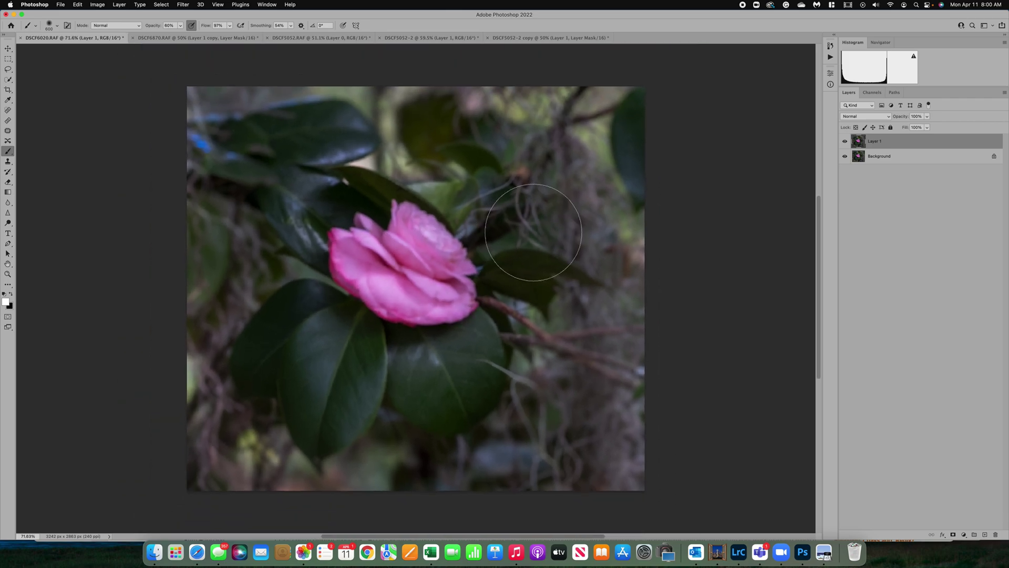
click(952, 534)
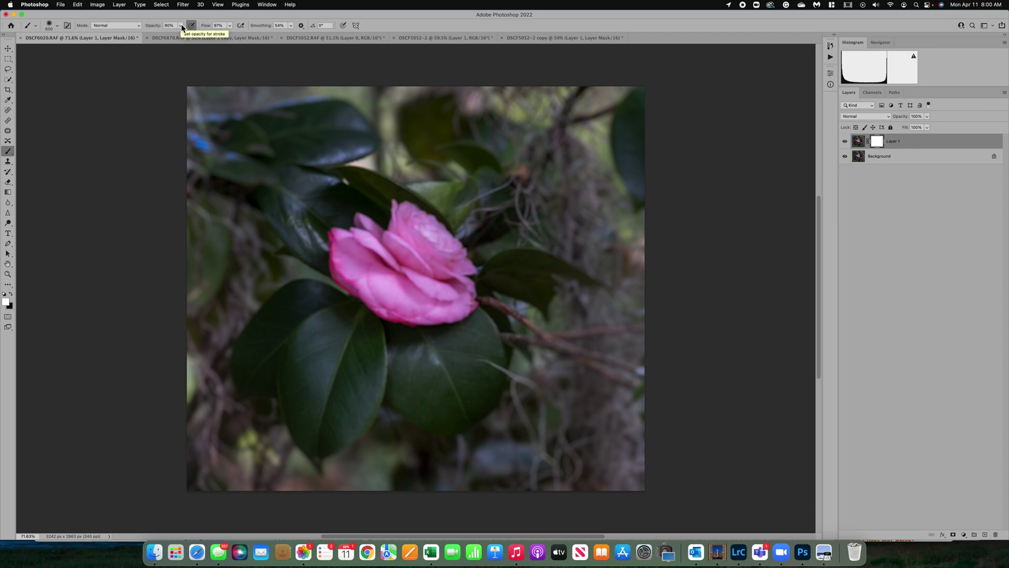
At 90% brush opacity, paint black on Layer 1's mask over the camellia, then switch to white.
key(9)
click(11, 294)
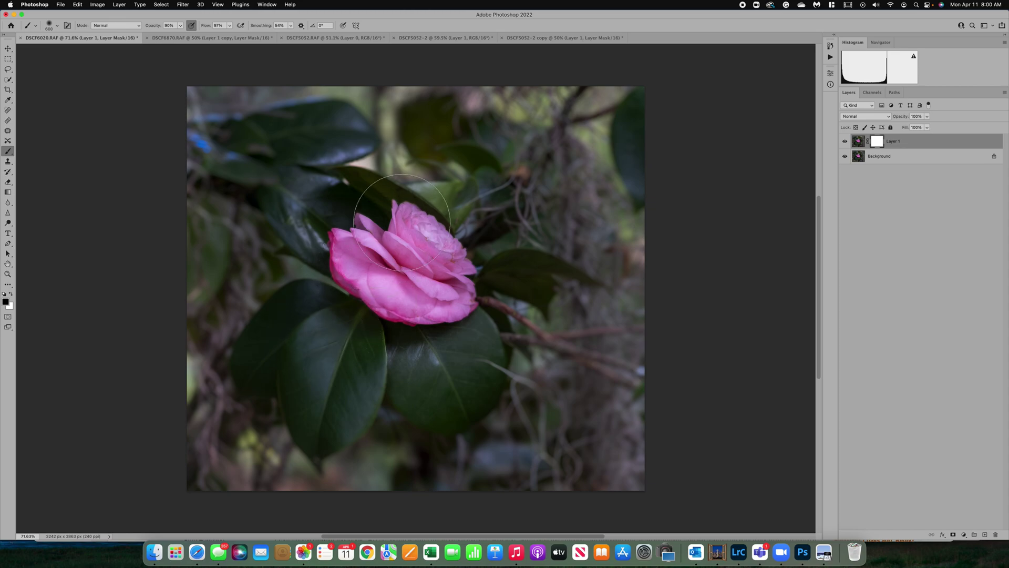
drag(392, 298, 400, 284)
click(872, 93)
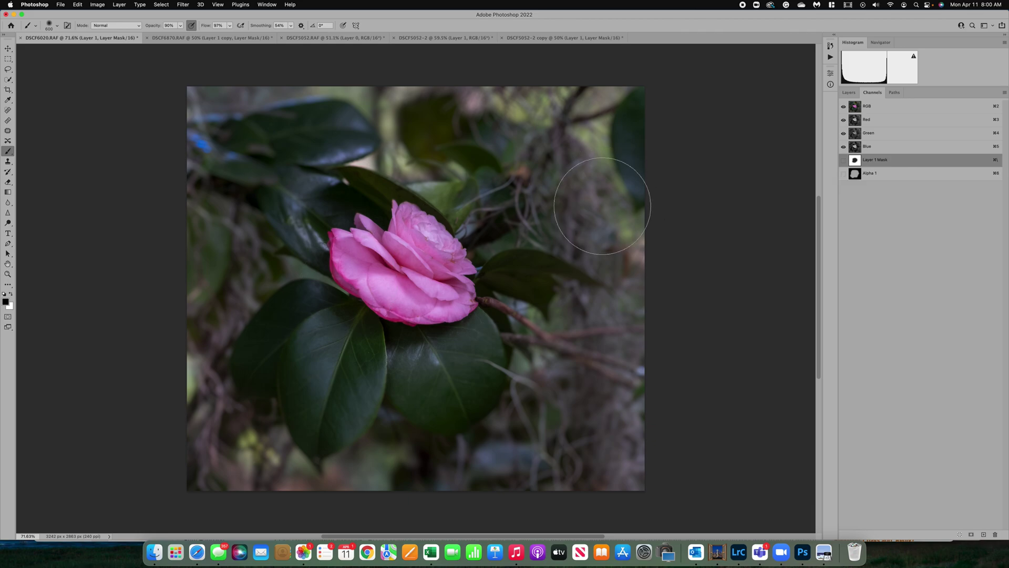
click(849, 93)
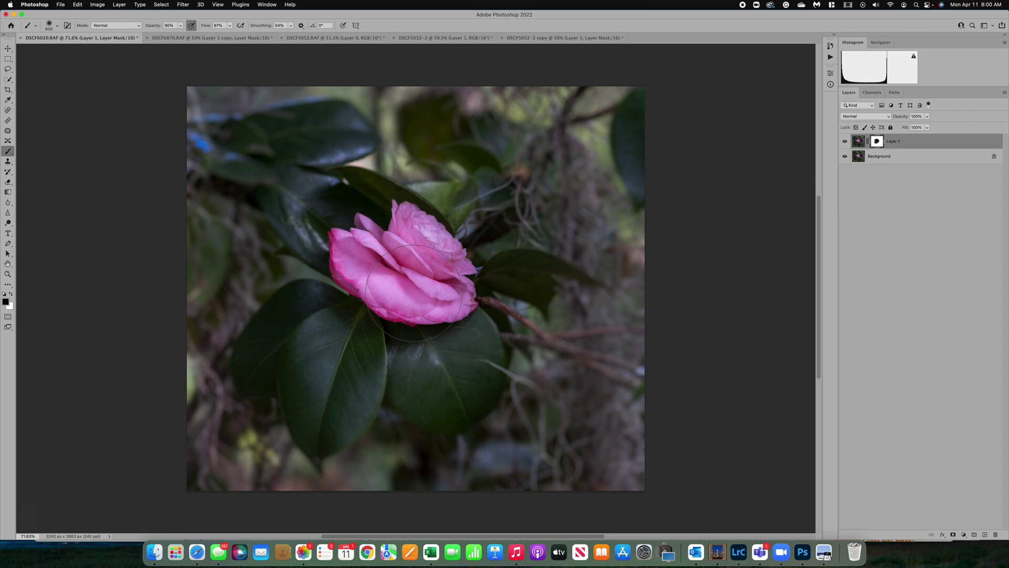
click(12, 295)
Compare blurred Layer 1 against the original and lower its opacity to 73%.
click(846, 142)
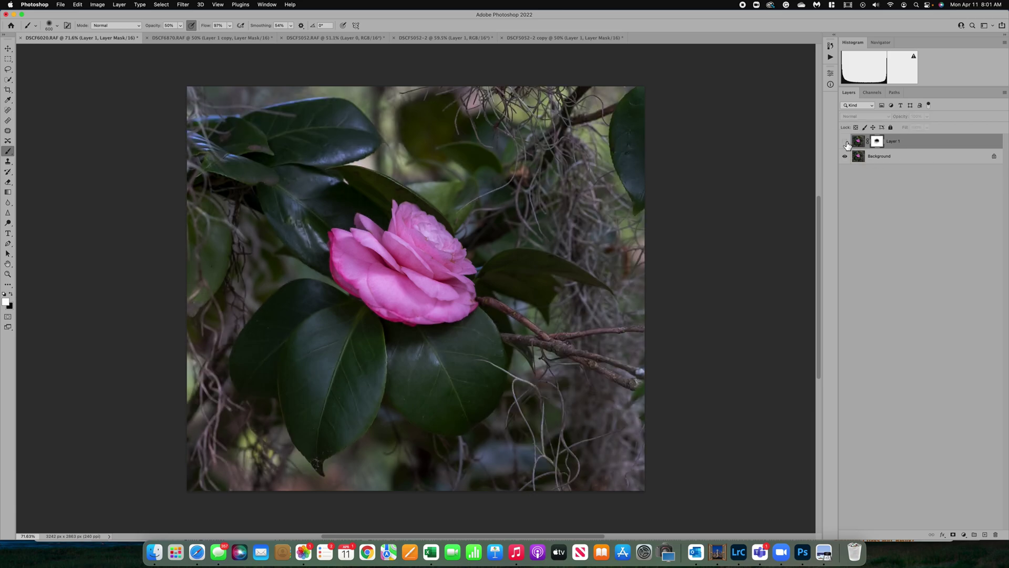
click(846, 142)
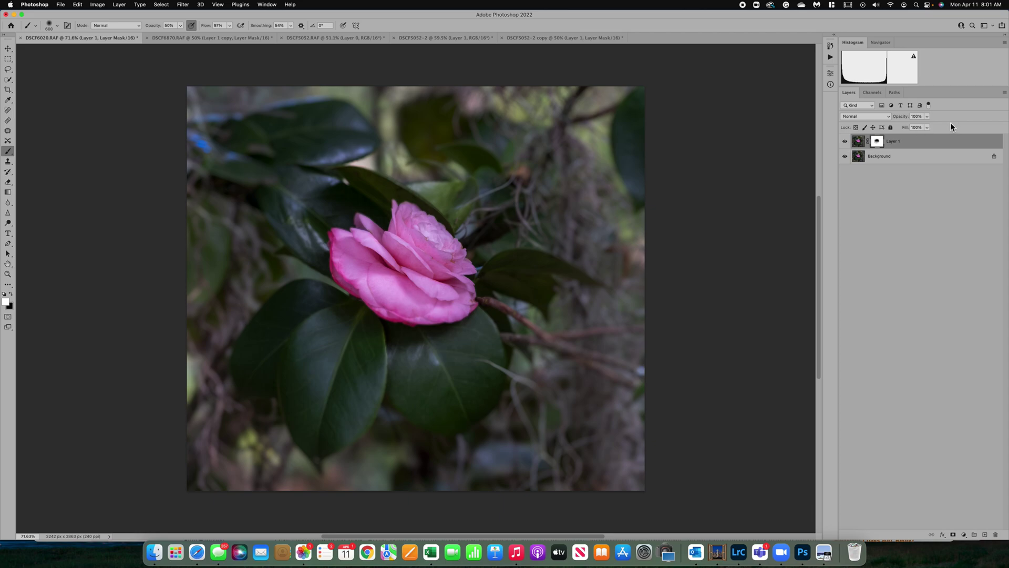
click(928, 116)
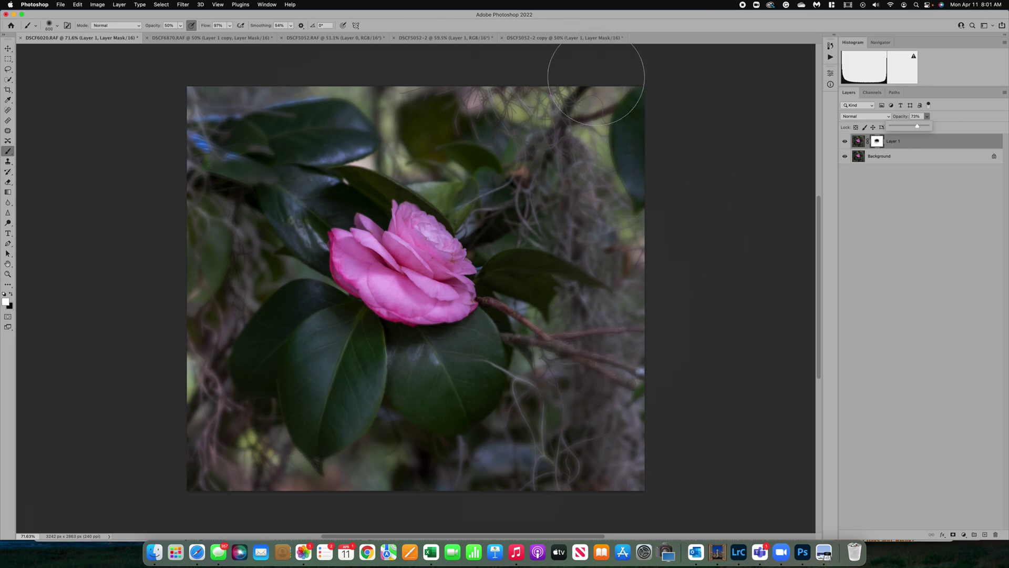
click(845, 142)
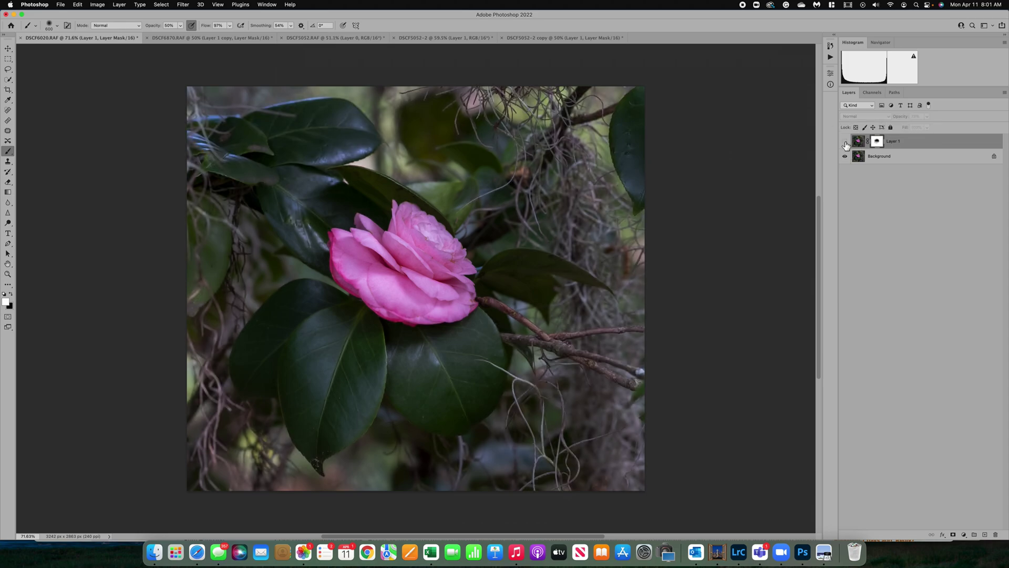
click(845, 142)
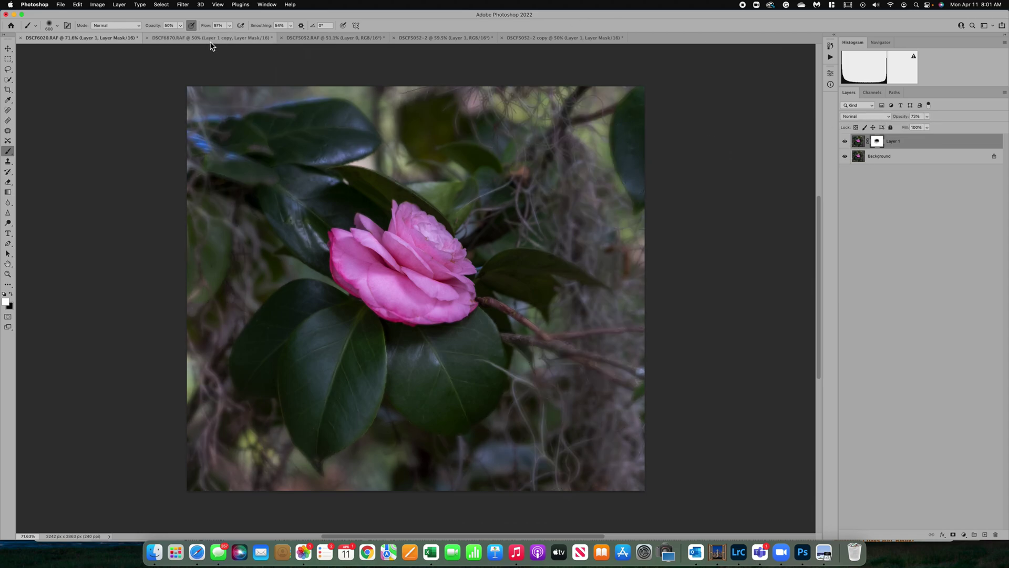
click(183, 5)
mouse_move(191, 114)
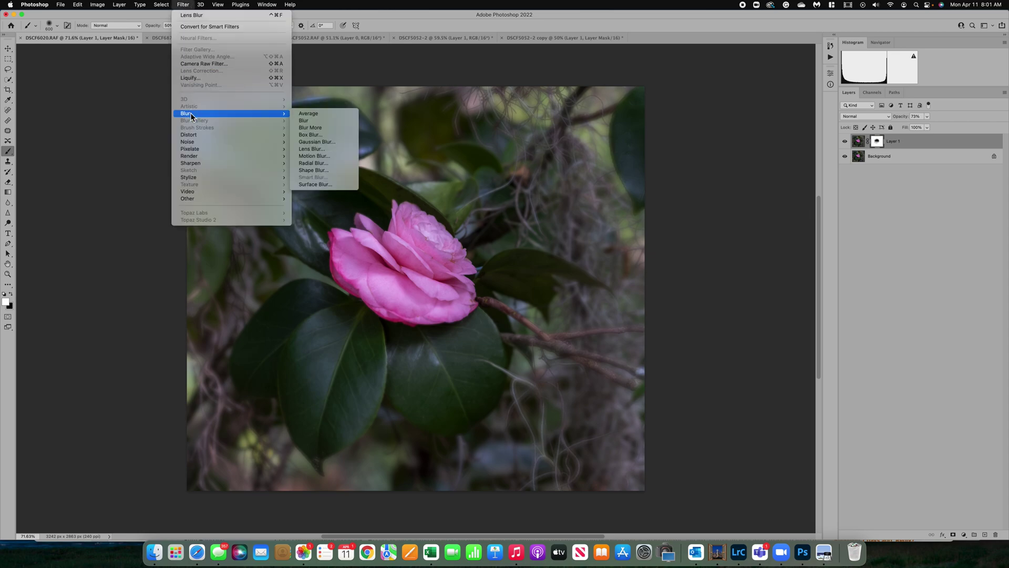
click(889, 148)
click(872, 93)
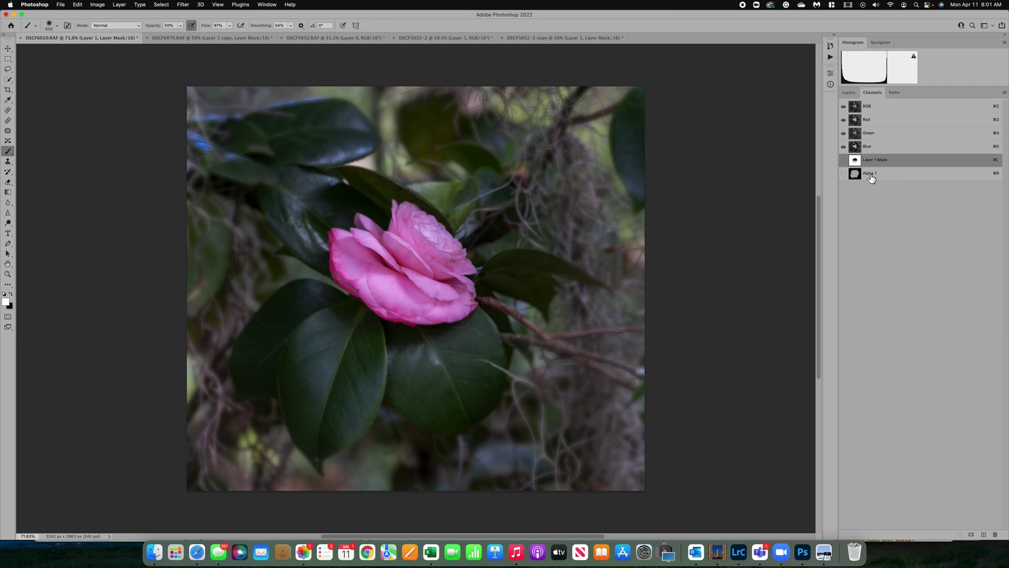
click(849, 93)
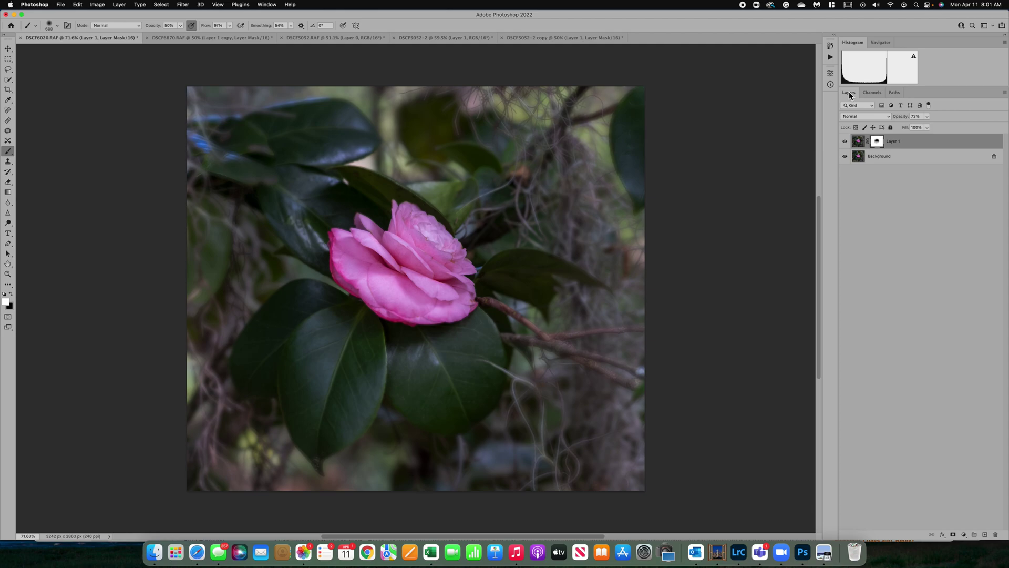
click(183, 6)
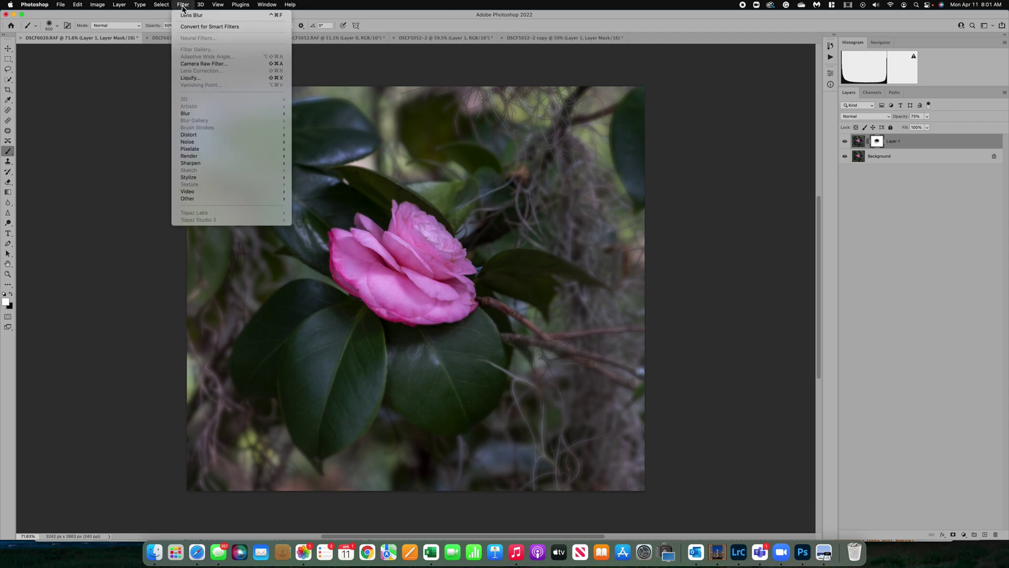
click(681, 154)
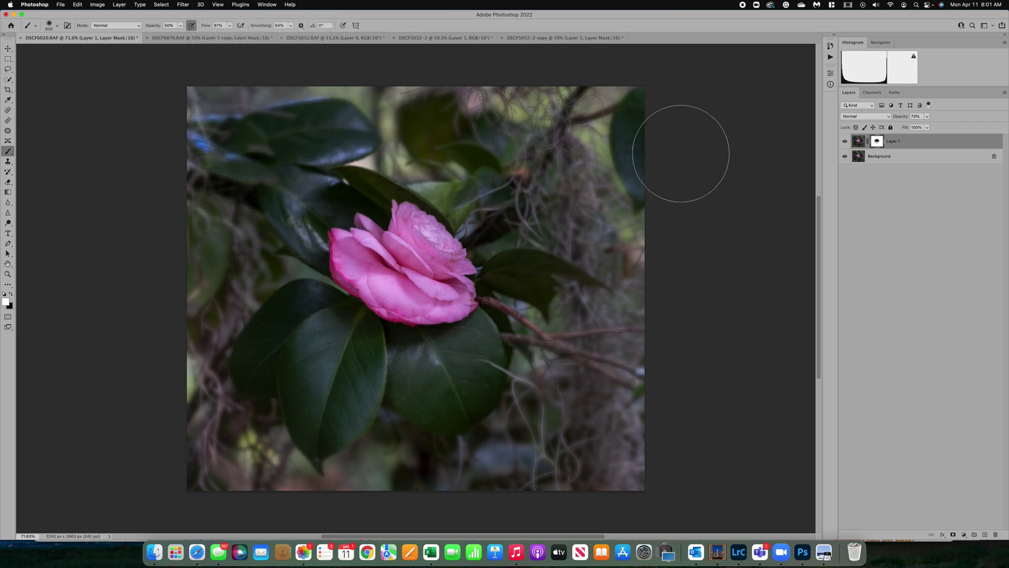